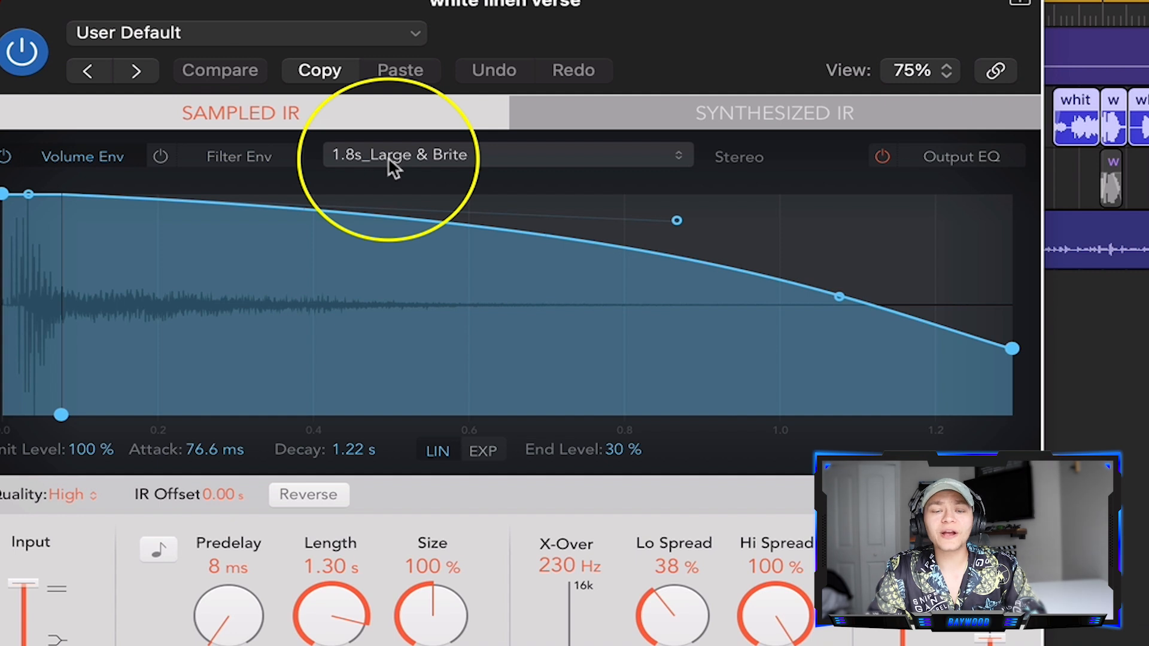
# Open the impulse response file browser from the Sampled IR selector and go to the Apple folder inside Impulse Responses
pyautogui.click(419, 154)
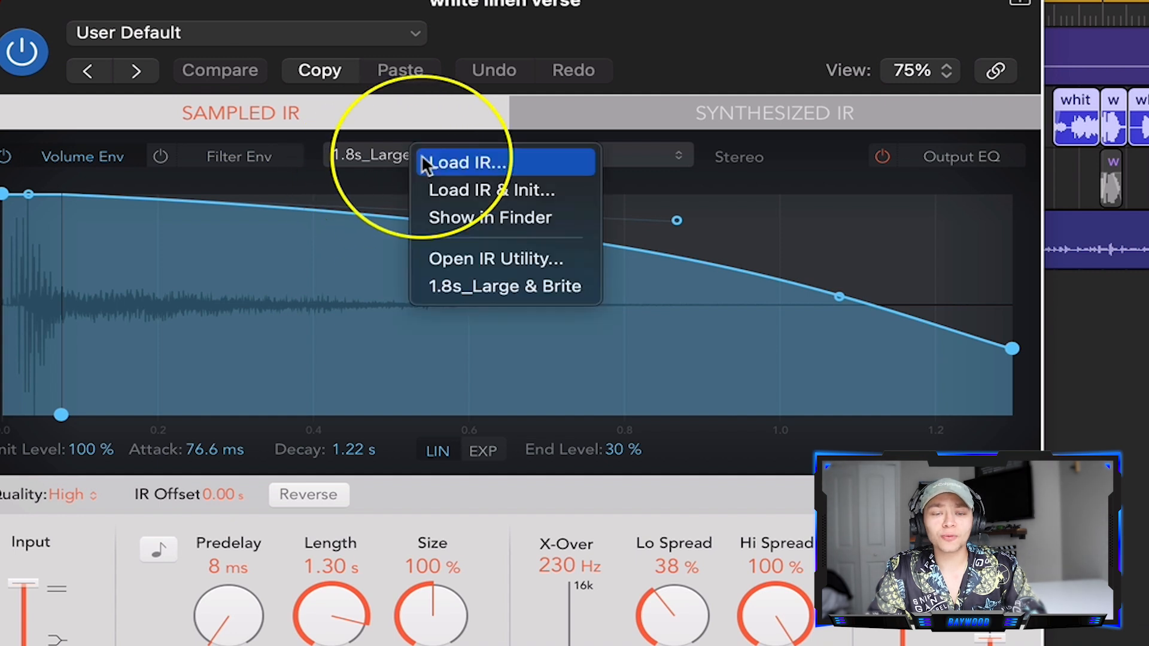
pyautogui.click(469, 160)
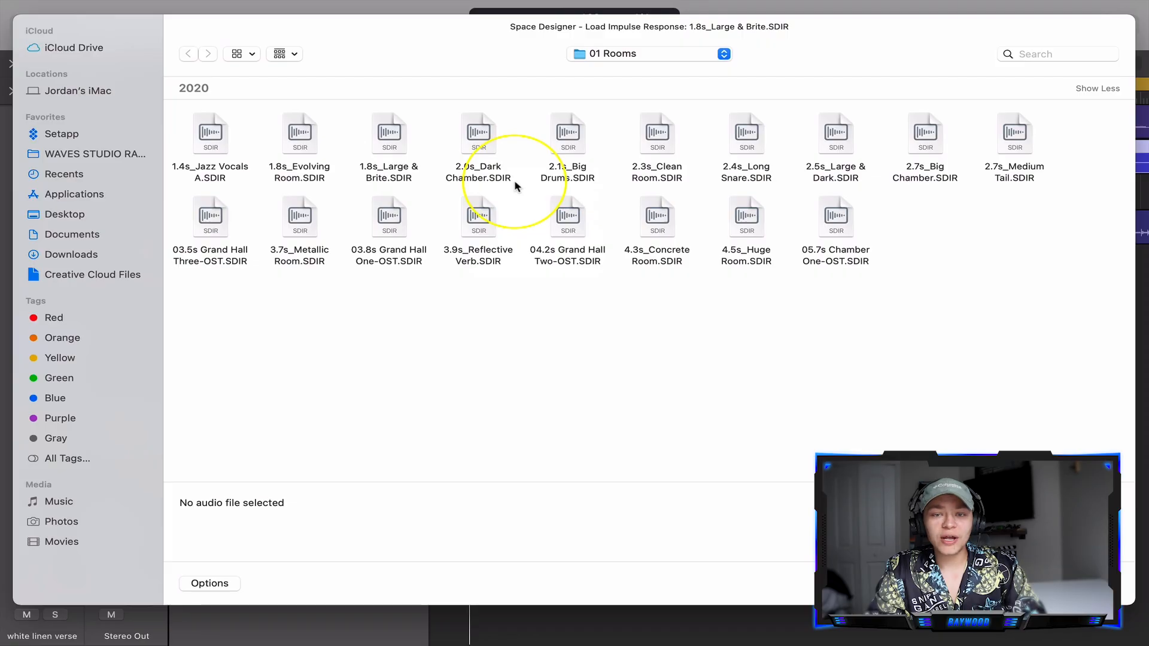
pyautogui.click(615, 57)
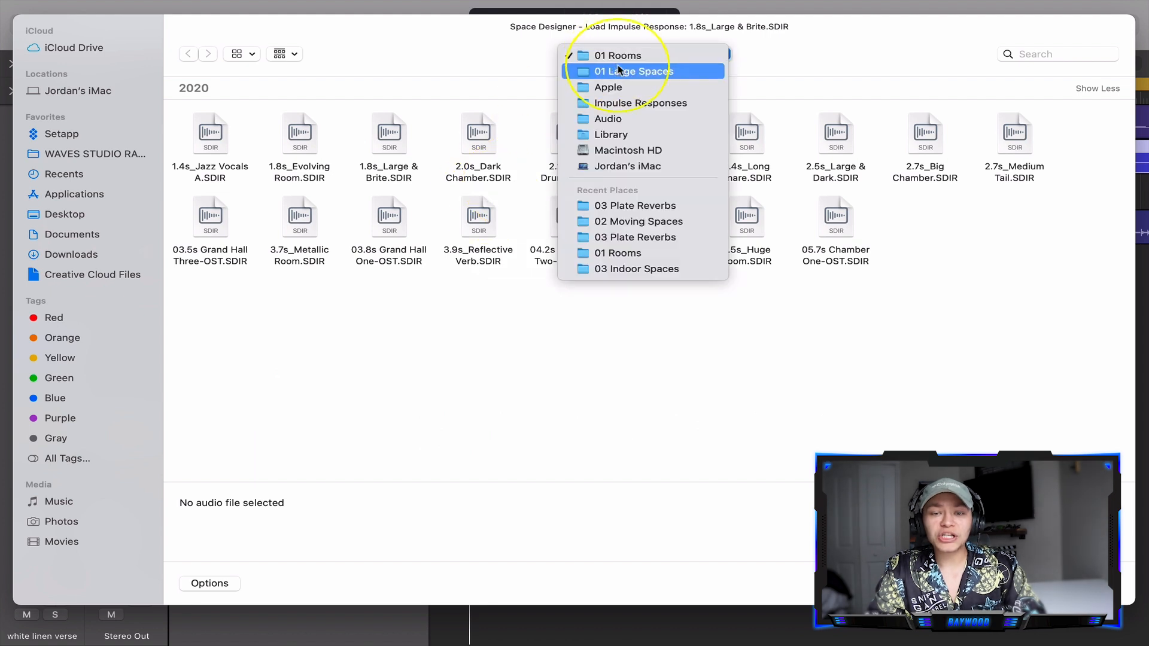
pyautogui.click(622, 106)
pyautogui.doubleClick(207, 142)
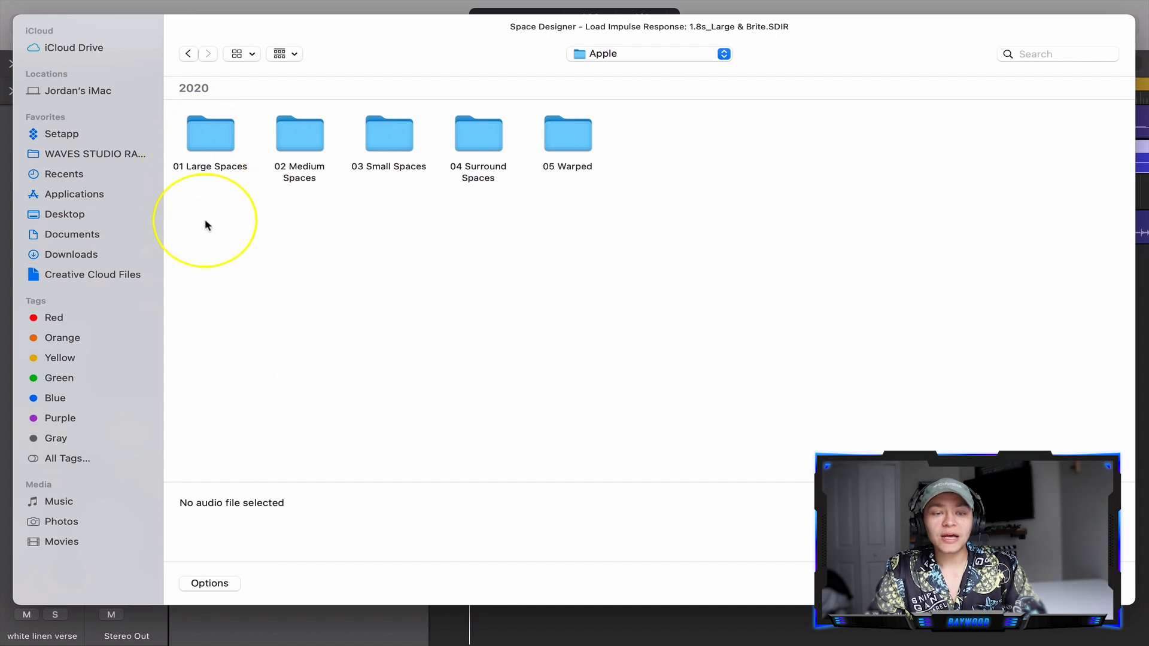
# Look over the Large, Medium, Small and Surround Spaces folders and the Warped folder of impulse responses
pyautogui.moveTo(199, 222); pyautogui.dragTo(614, 228)
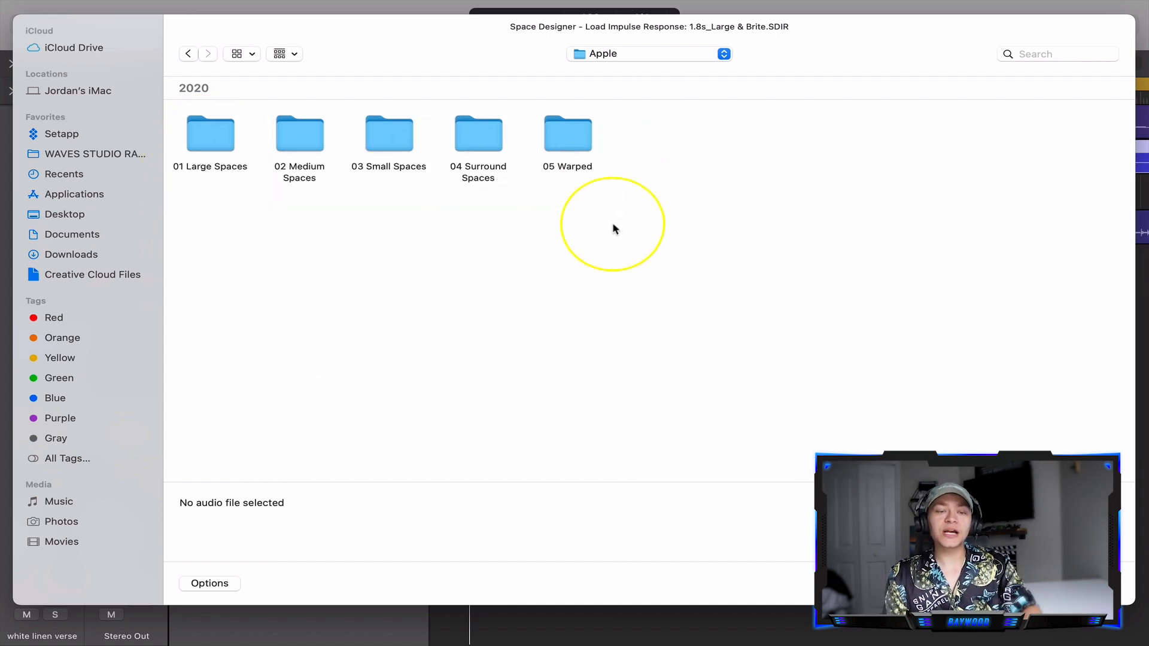
pyautogui.moveTo(240, 189); pyautogui.dragTo(229, 147)
pyautogui.moveTo(306, 212); pyautogui.dragTo(306, 152)
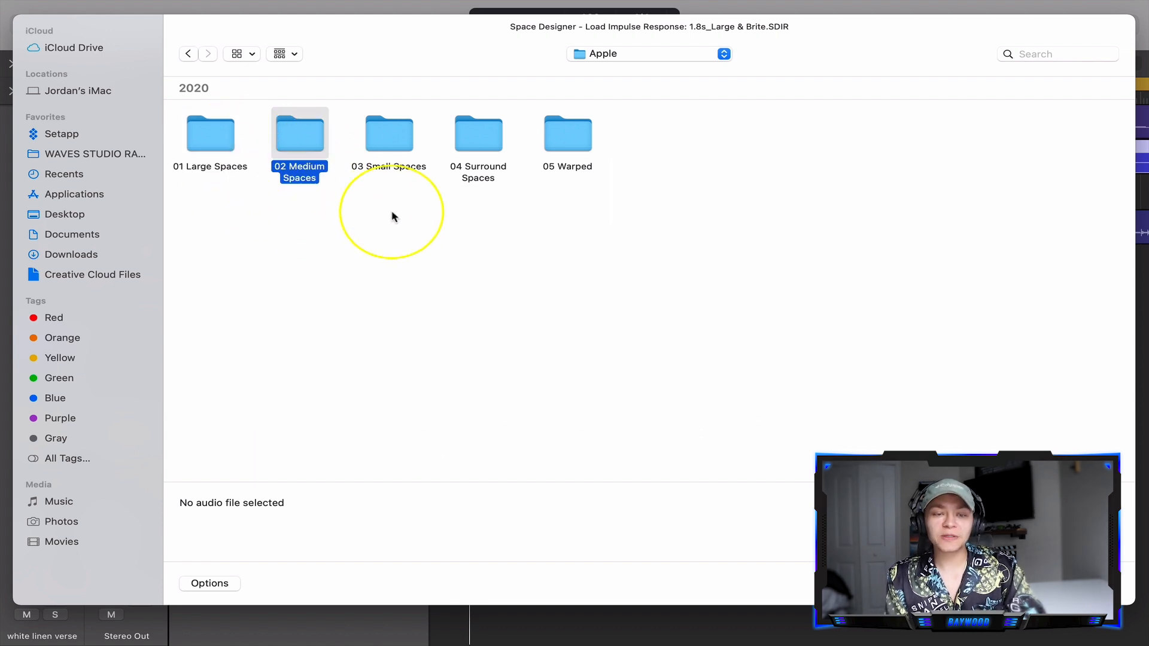
pyautogui.moveTo(392, 213); pyautogui.dragTo(400, 146)
pyautogui.moveTo(460, 218); pyautogui.dragTo(483, 150)
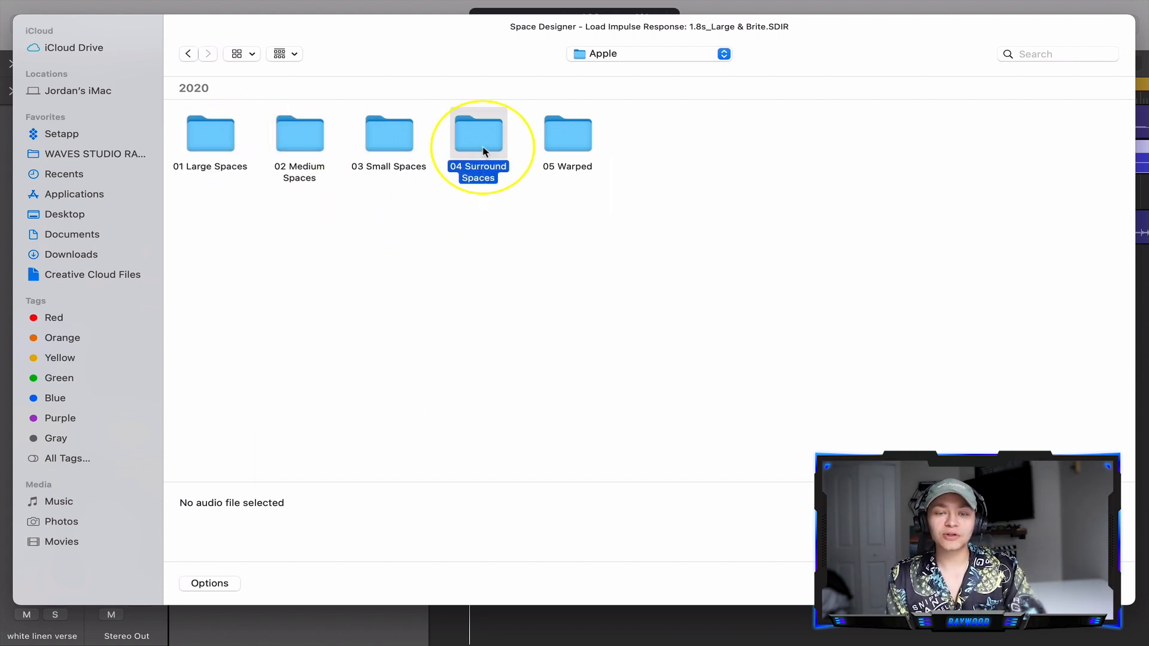
pyautogui.moveTo(596, 200); pyautogui.dragTo(589, 153)
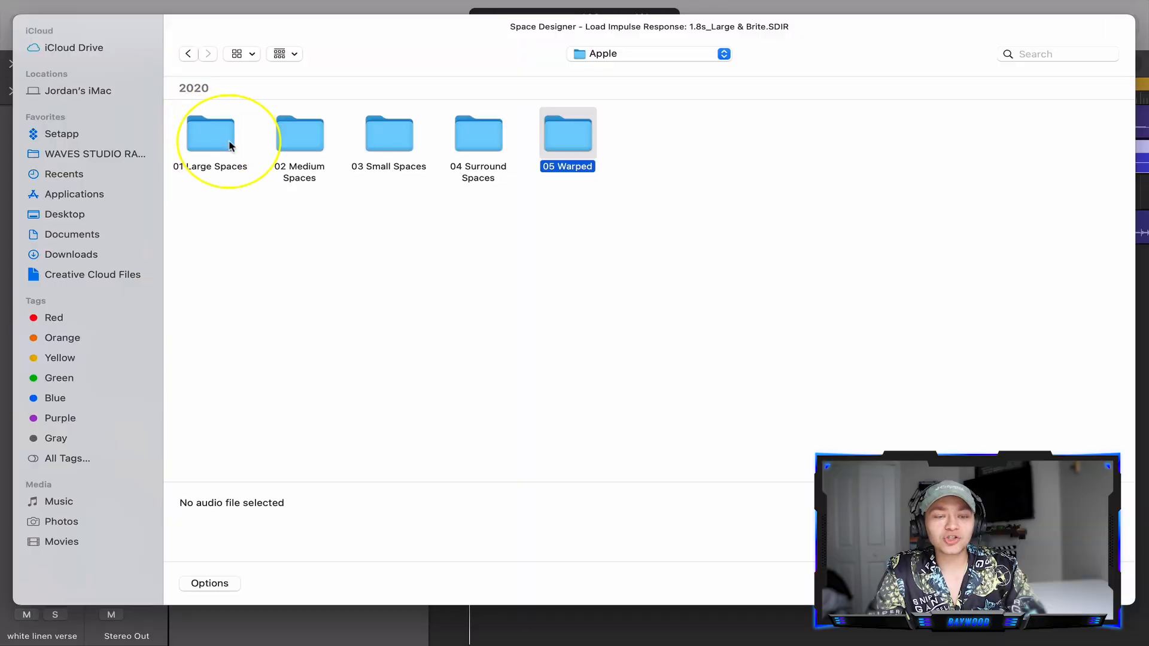
# Browse the reverb categories in 01 Large Spaces and load the 2.3s_Nice Plate impulse response from 03 Plate Reverbs
pyautogui.doubleClick(211, 143)
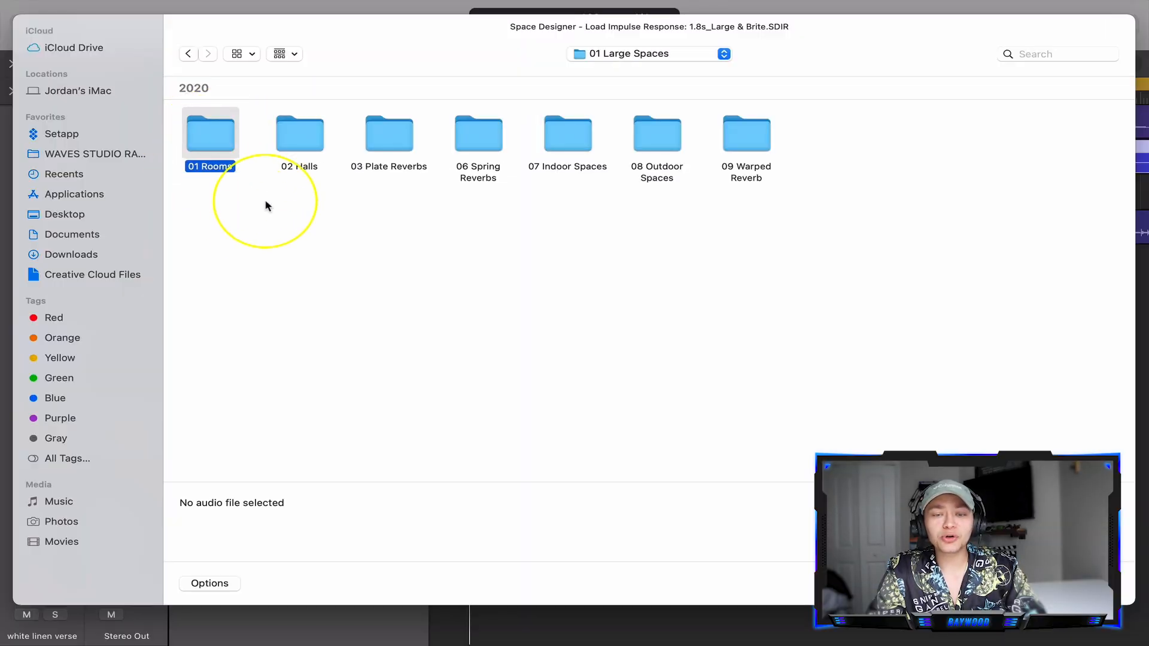
pyautogui.moveTo(216, 201); pyautogui.dragTo(784, 133)
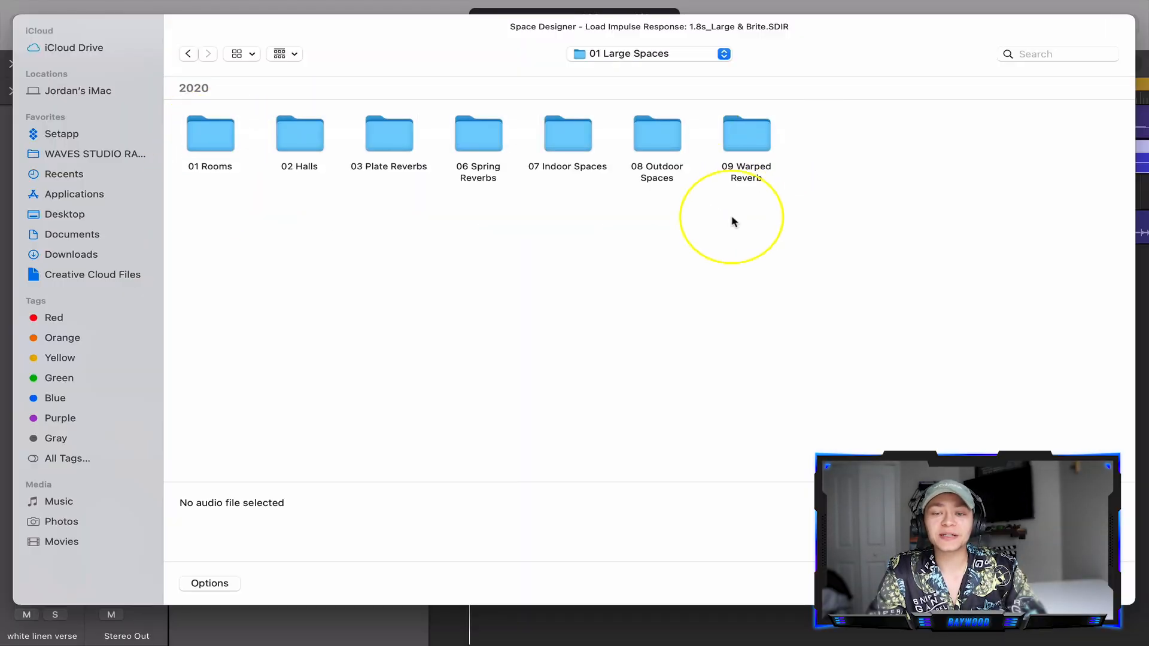
pyautogui.click(752, 177)
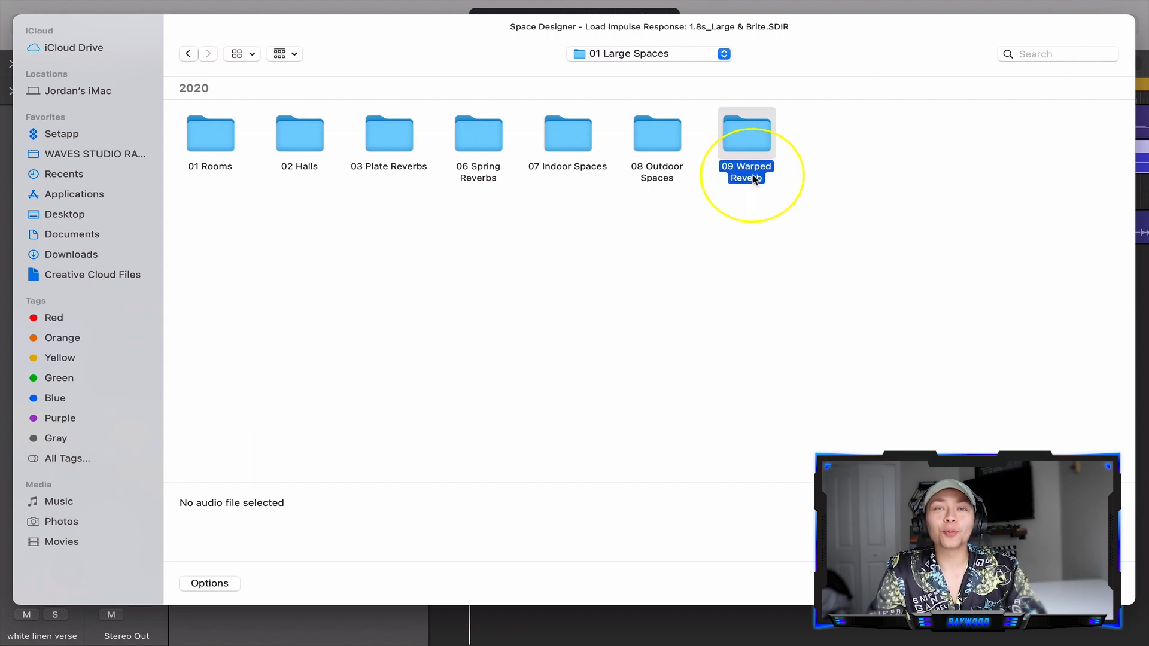
pyautogui.click(744, 262)
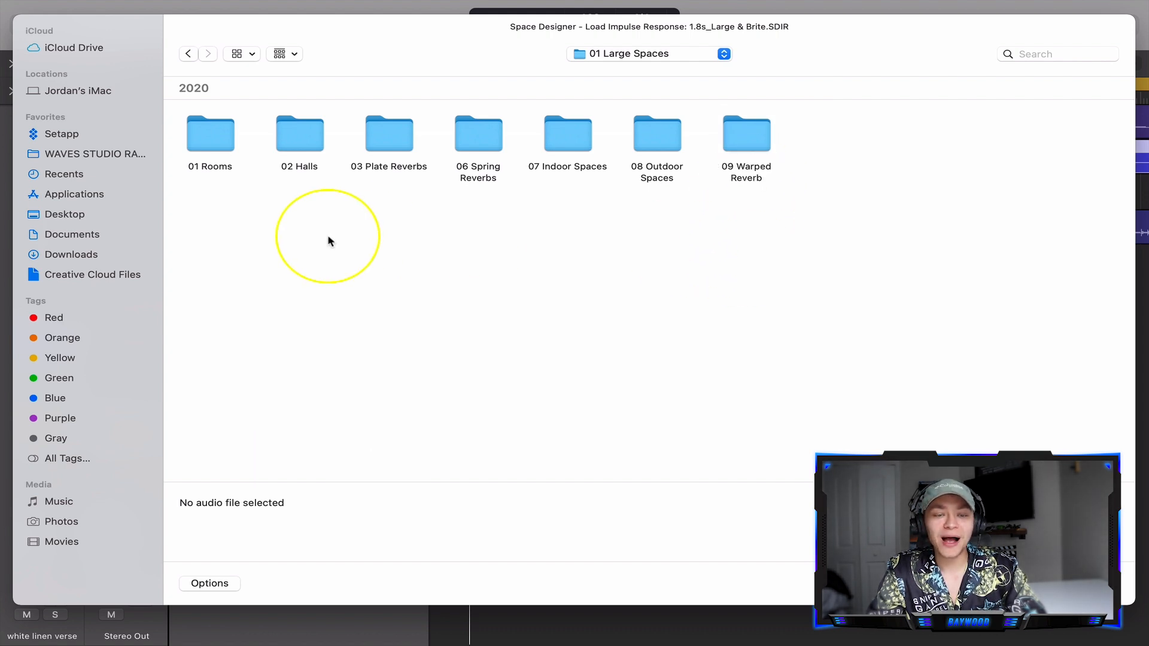
pyautogui.doubleClick(394, 142)
pyautogui.doubleClick(389, 143)
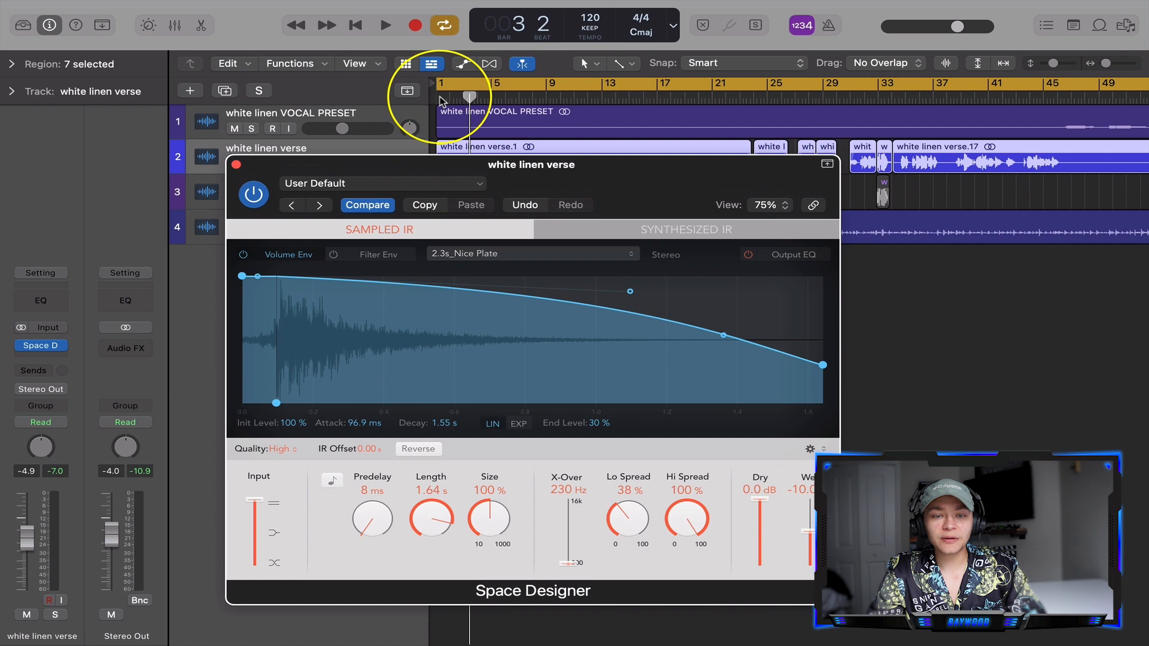
# Play back the verse vocal with the plate reverb and lower the reverb's Wet level to -29.0 dB
pyautogui.click(441, 101)
pyautogui.press('space')
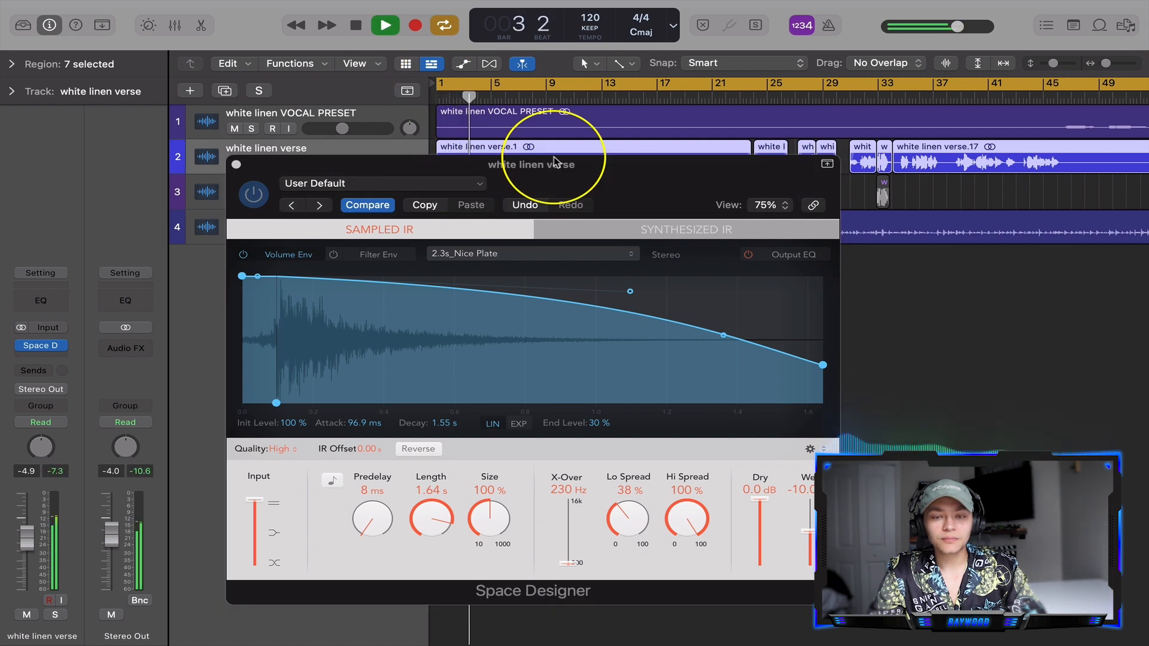
pyautogui.moveTo(556, 171); pyautogui.dragTo(554, 144)
pyautogui.press('space')
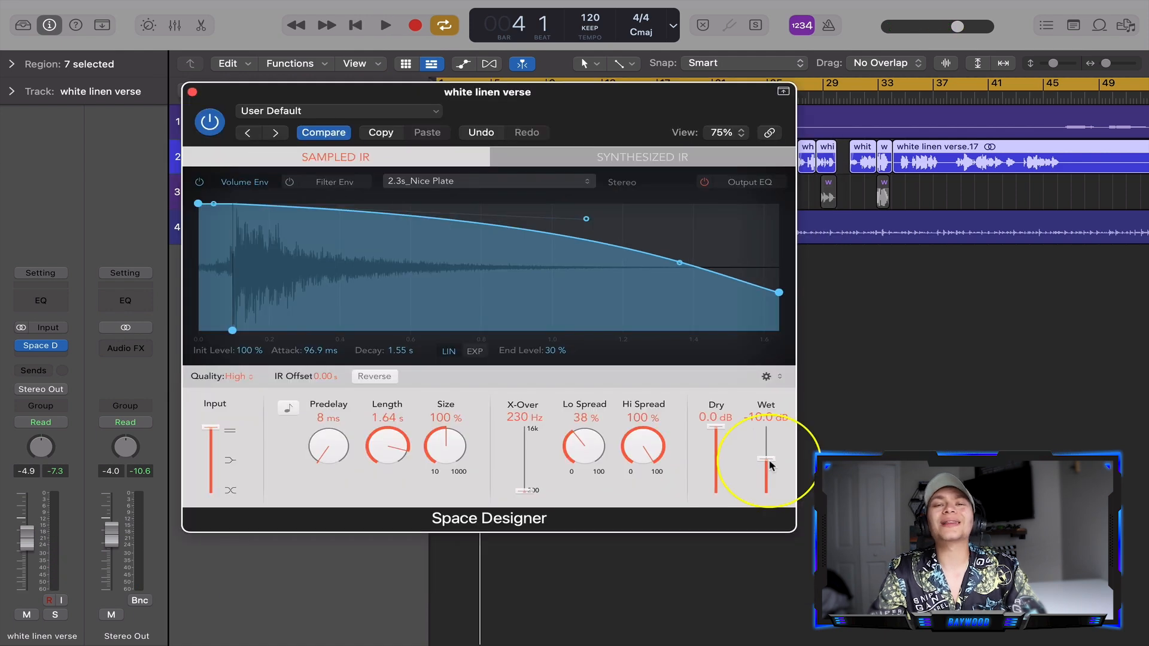
pyautogui.moveTo(625, 91); pyautogui.dragTo(540, 129)
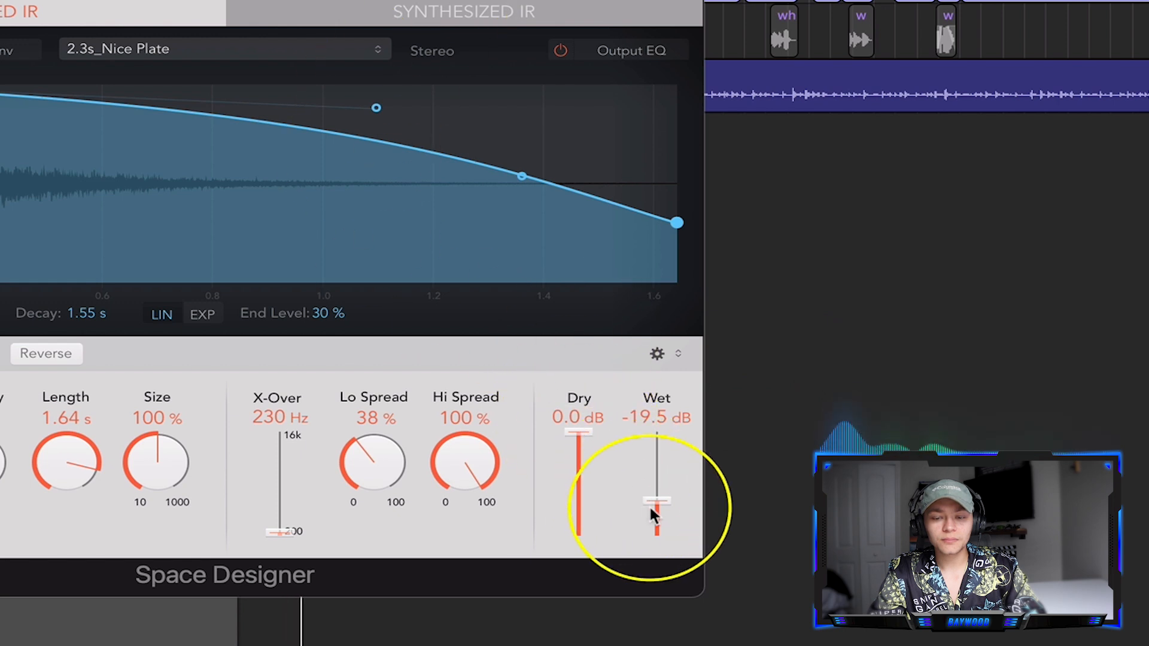
pyautogui.moveTo(656, 505); pyautogui.dragTo(657, 513)
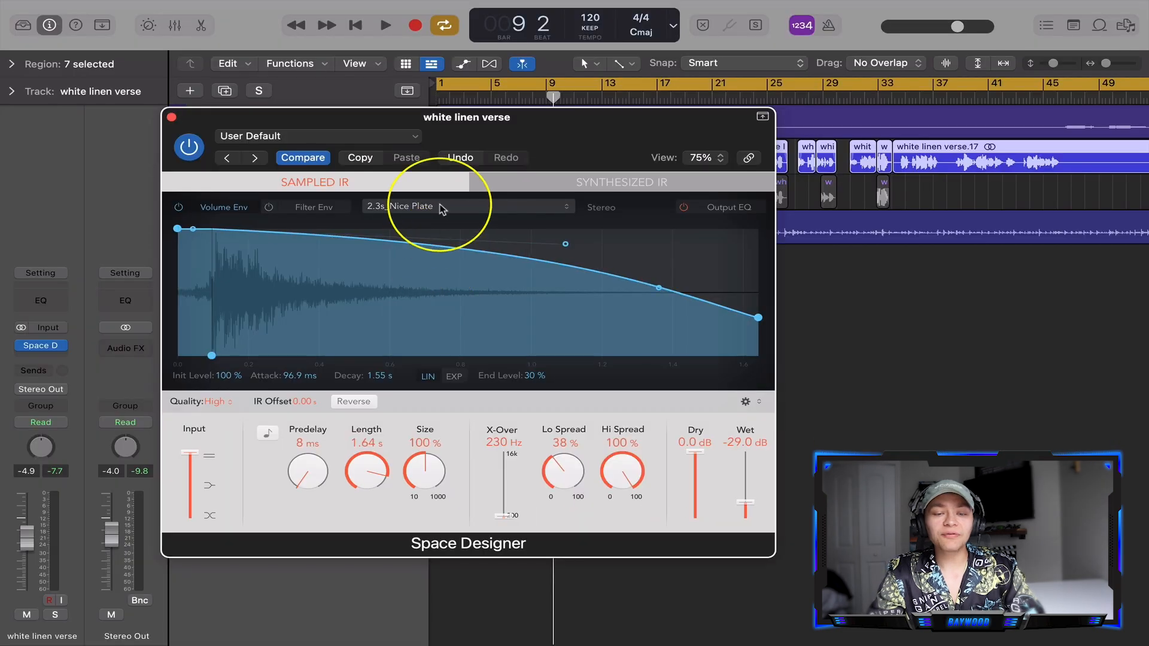
# Load the 2.7s_Smooth Vocal Hall impulse response from 02 Halls in 01 Large Spaces and play back the verse vocal
pyautogui.click(441, 205)
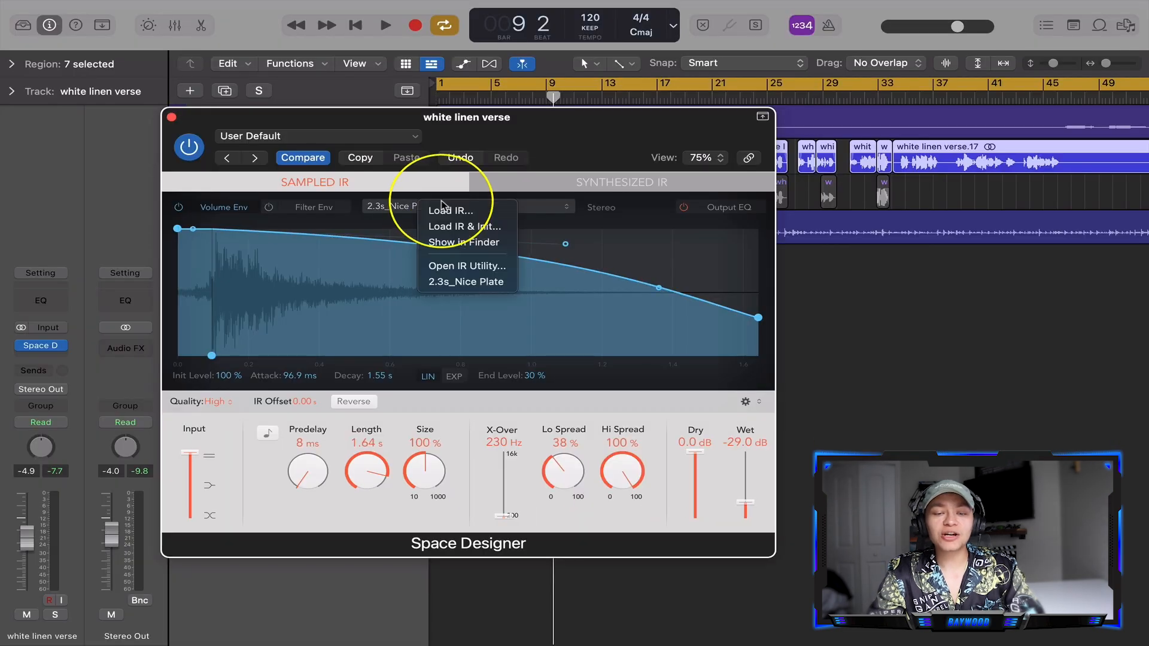
pyautogui.click(447, 211)
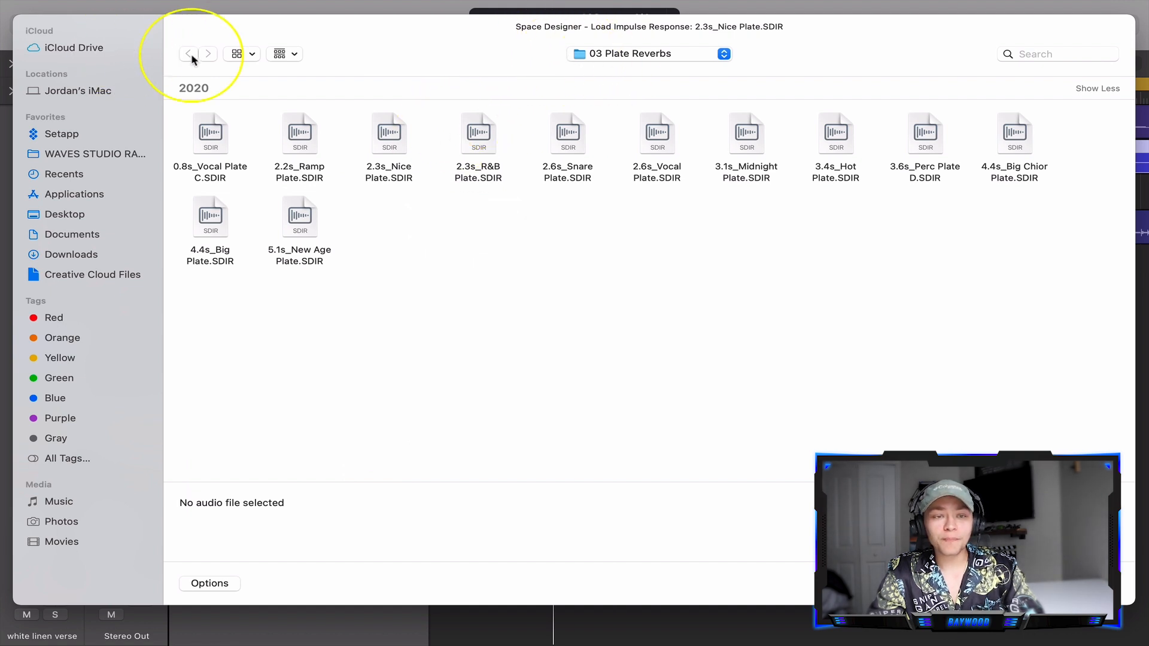
pyautogui.click(674, 54)
pyautogui.click(664, 70)
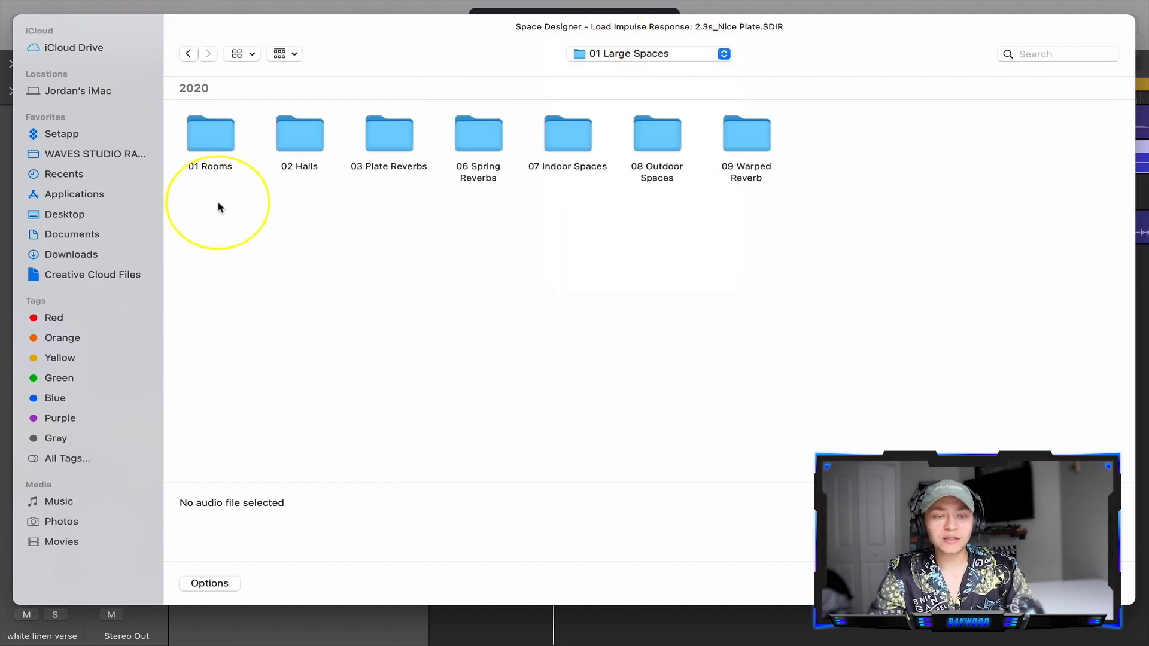
pyautogui.doubleClick(302, 137)
pyautogui.doubleClick(656, 142)
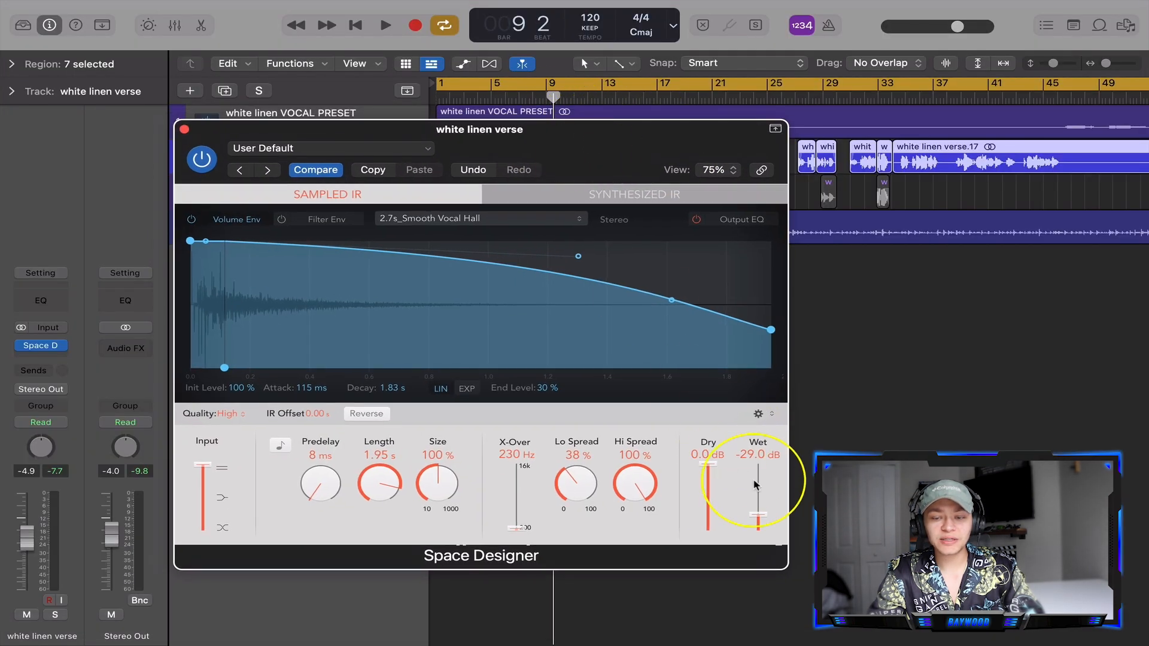
pyautogui.click(437, 97)
pyautogui.press('space')
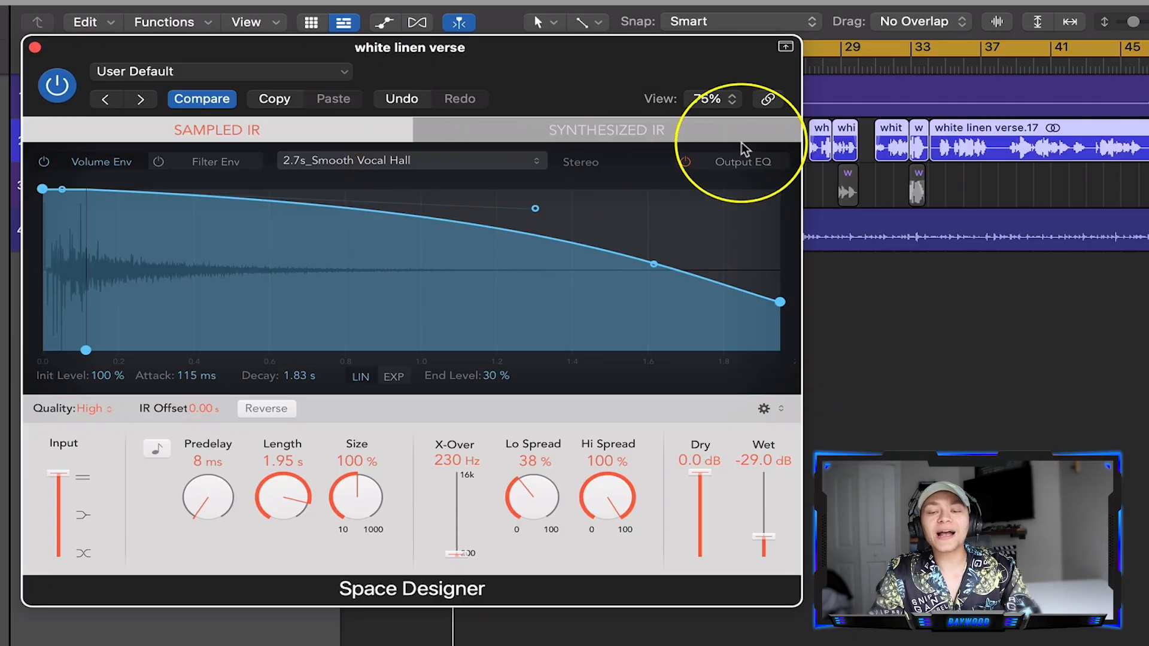
# In the reverb's Output EQ, cut the 200 Hz low shelf to about -24 dB and lower the high cut to about 6.5 kHz
pyautogui.click(741, 164)
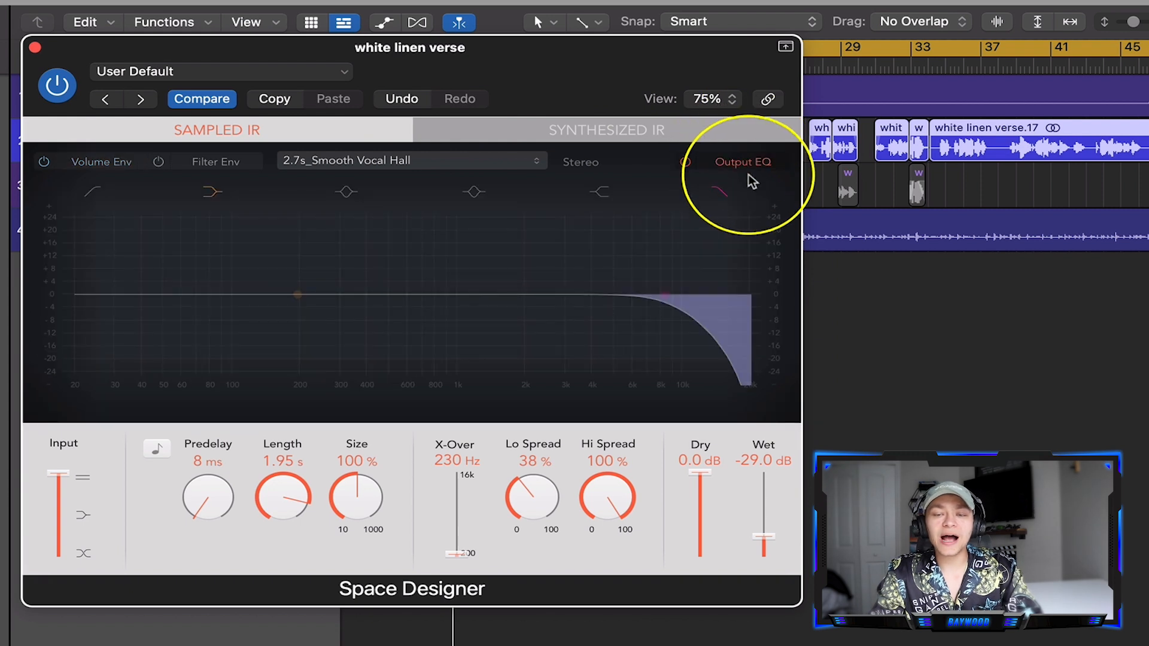
pyautogui.moveTo(297, 295); pyautogui.dragTo(281, 362)
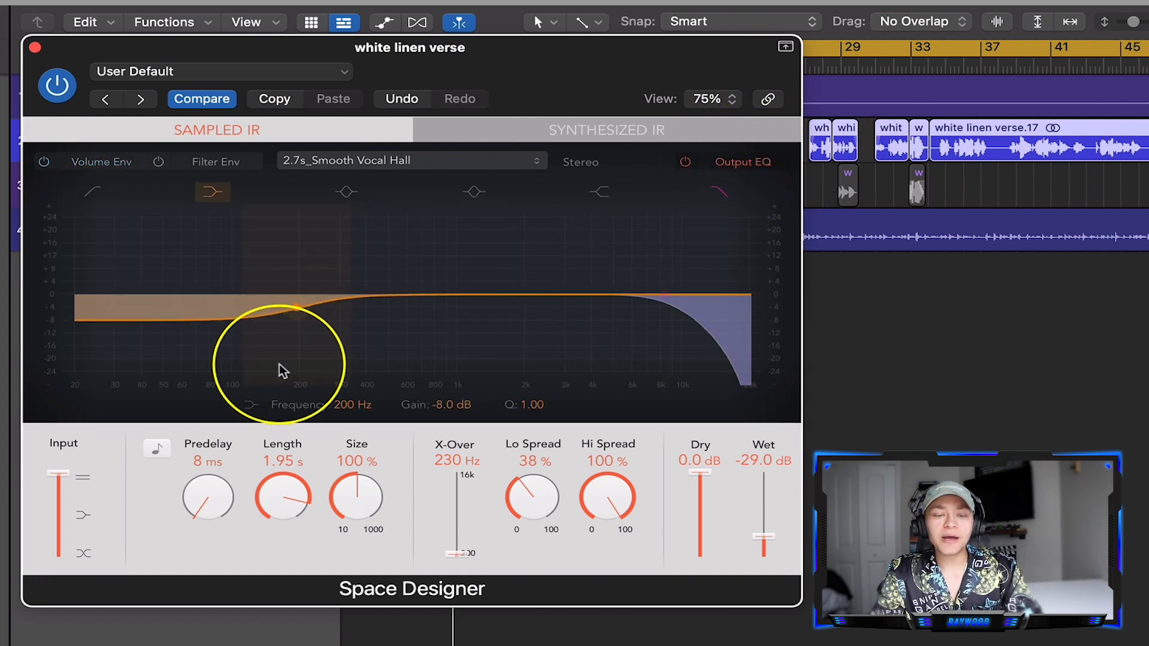
pyautogui.moveTo(682, 344); pyautogui.dragTo(643, 334)
pyautogui.moveTo(273, 370); pyautogui.dragTo(283, 372)
pyautogui.moveTo(579, 70); pyautogui.dragTo(611, 71)
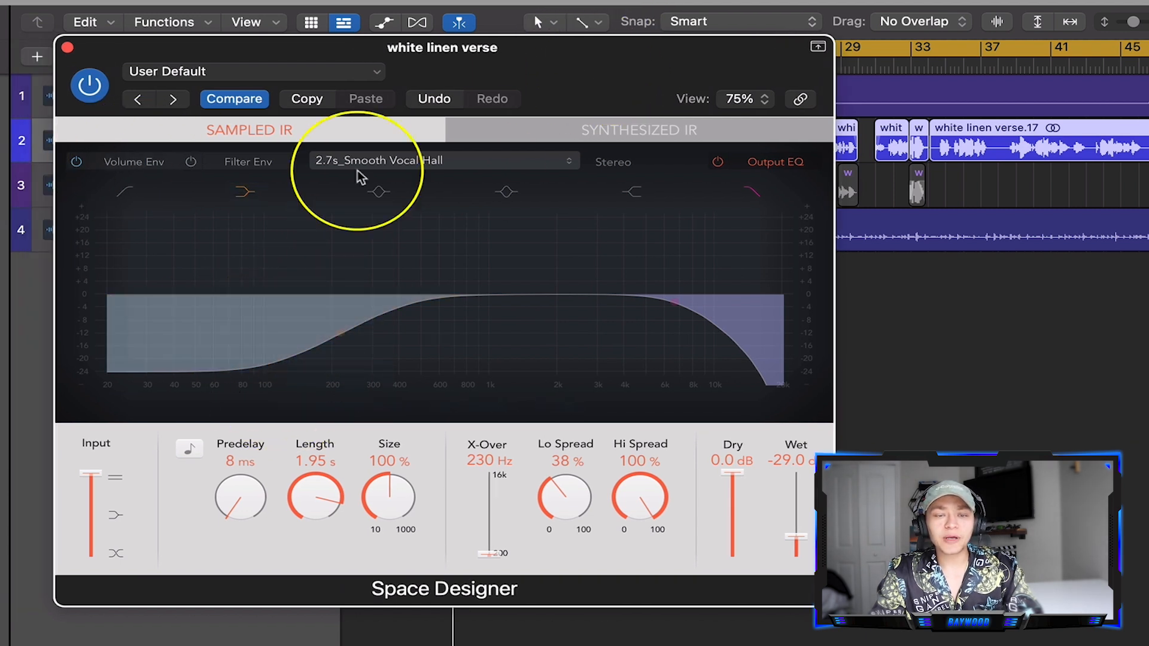
# Load the 0.8s_Golden Vocals A impulse response from 03 Plate Reverbs in Apple's 03 Small Spaces folder
pyautogui.click(385, 161)
pyautogui.click(411, 172)
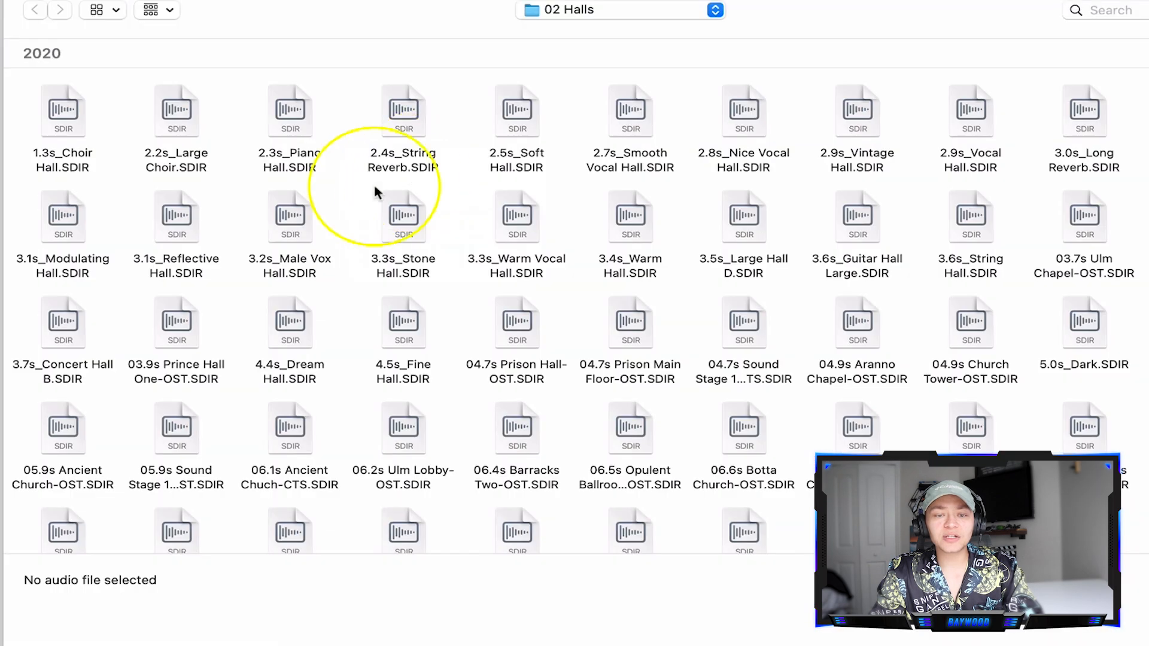
pyautogui.click(566, 13)
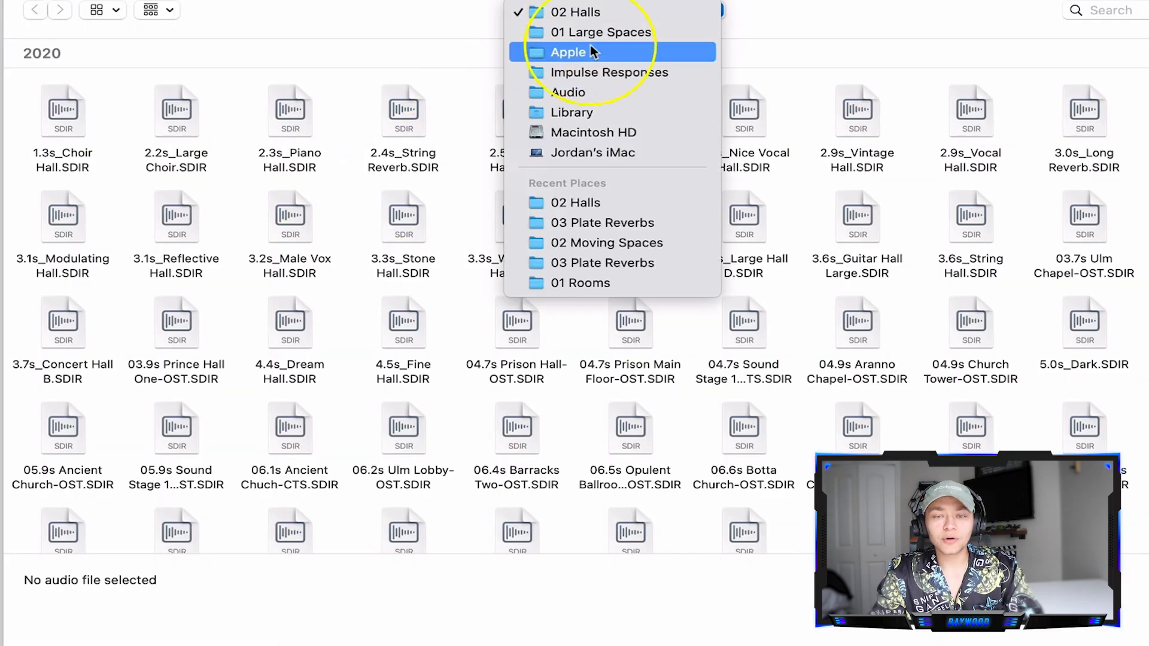
pyautogui.click(590, 52)
pyautogui.doubleClick(290, 111)
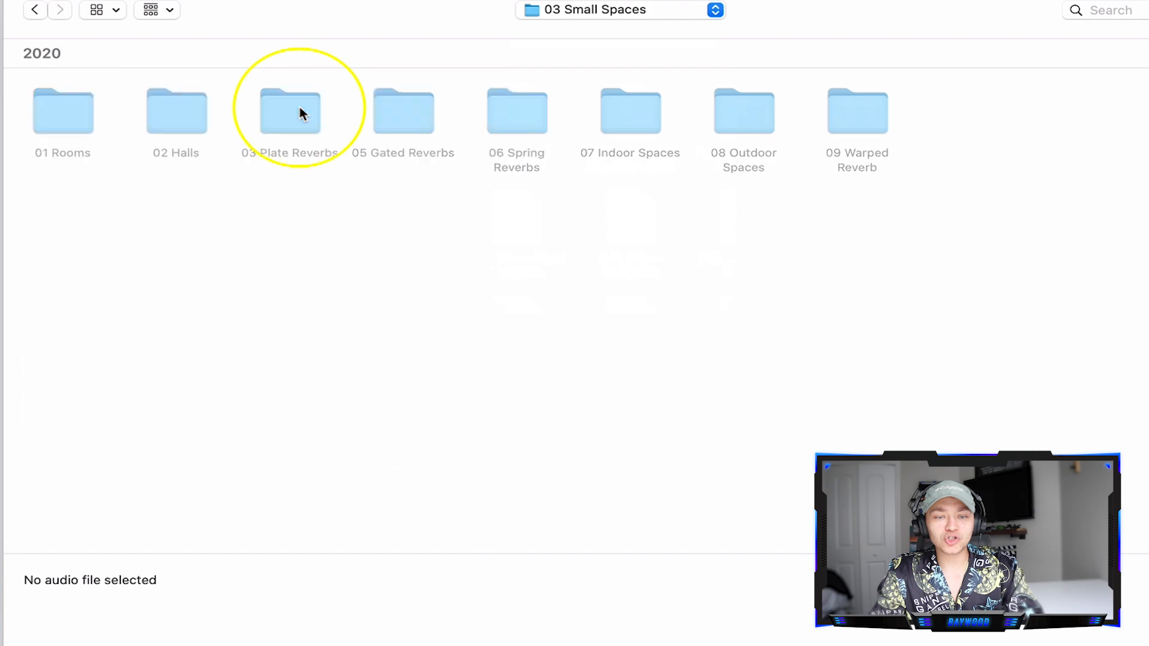
pyautogui.doubleClick(289, 113)
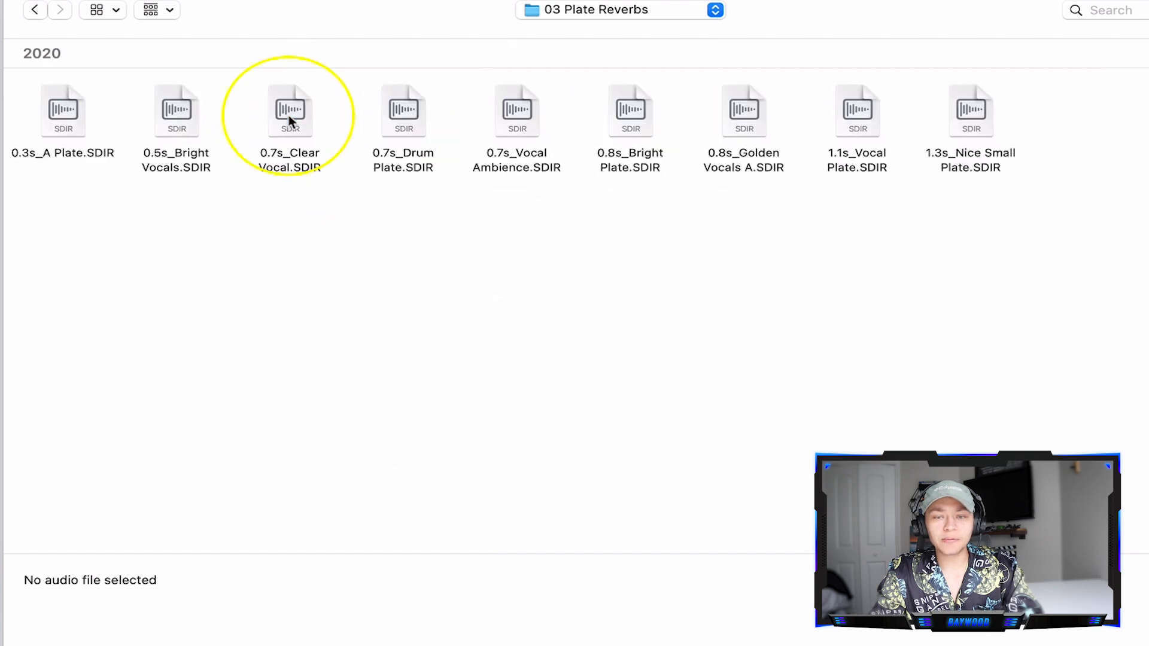
pyautogui.doubleClick(739, 123)
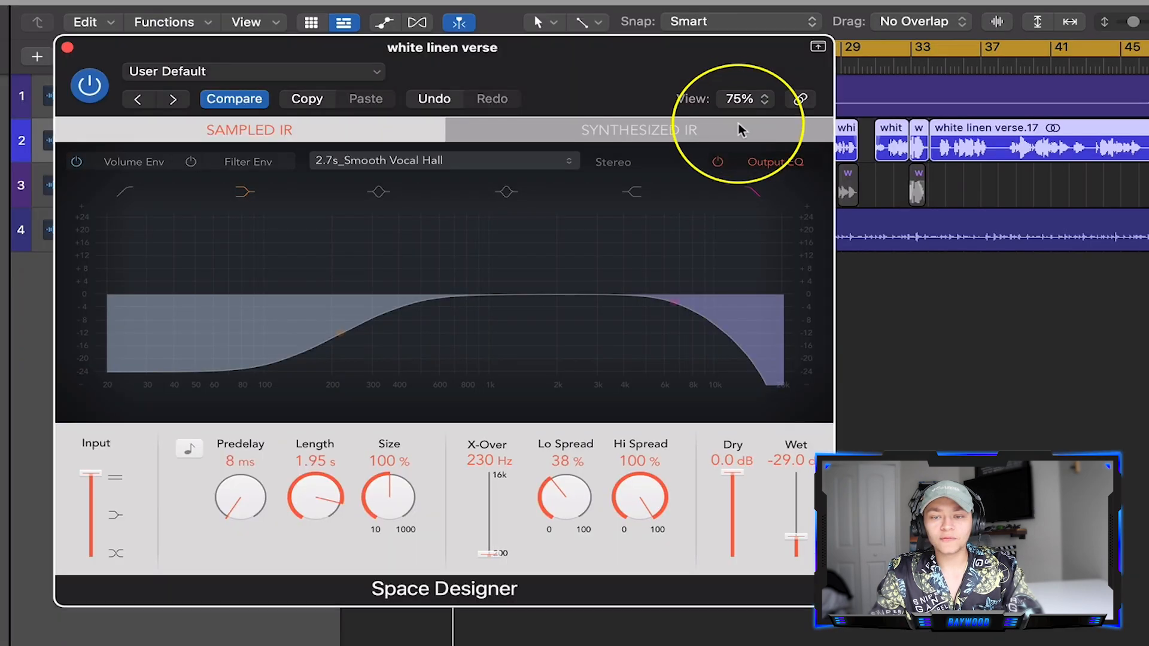
# Raise the reverb's Wet level to -17.0 dB while the vocal plays
pyautogui.moveTo(557, 72); pyautogui.dragTo(572, 187)
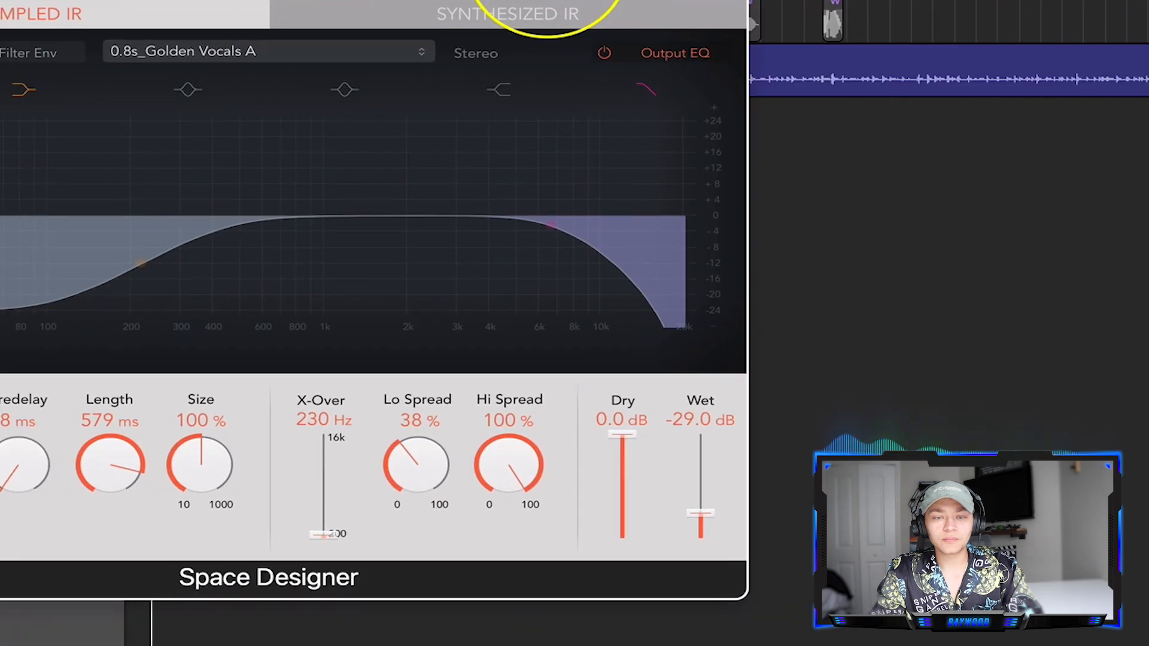
pyautogui.moveTo(700, 513)
pyautogui.mouseDown()
pyautogui.moveTo(698, 471)
pyautogui.moveTo(699, 511)
pyautogui.mouseUp()
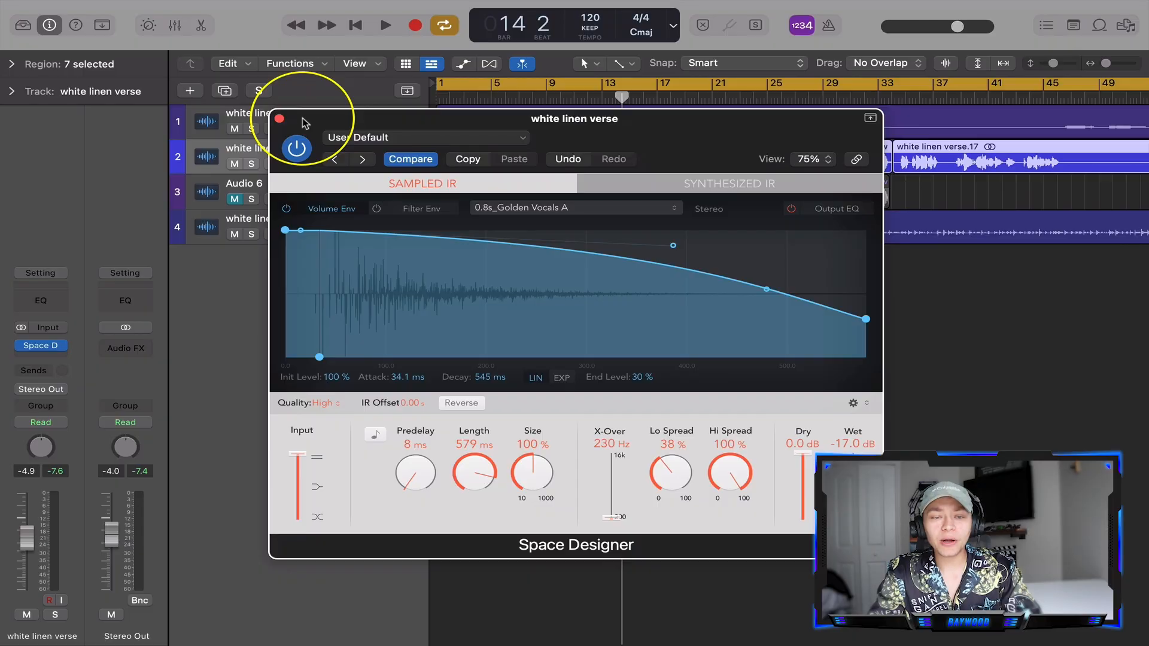
# Set the reverb's Quality to Lo-Fi
pyautogui.moveTo(305, 123); pyautogui.dragTo(249, 106)
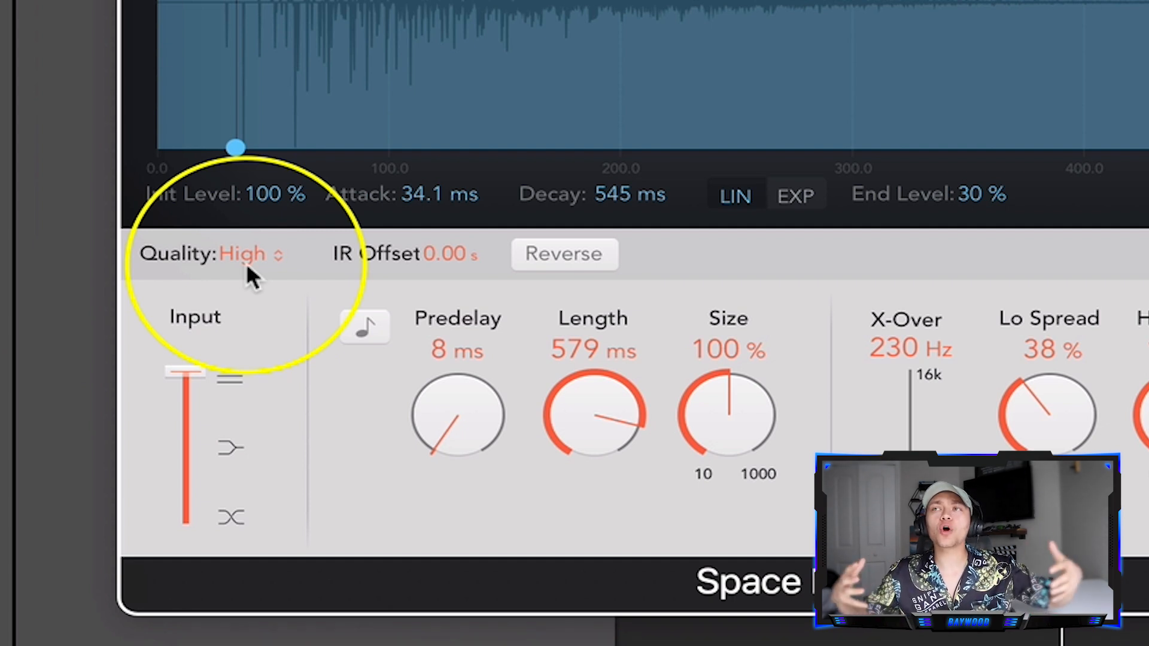
pyautogui.click(247, 266)
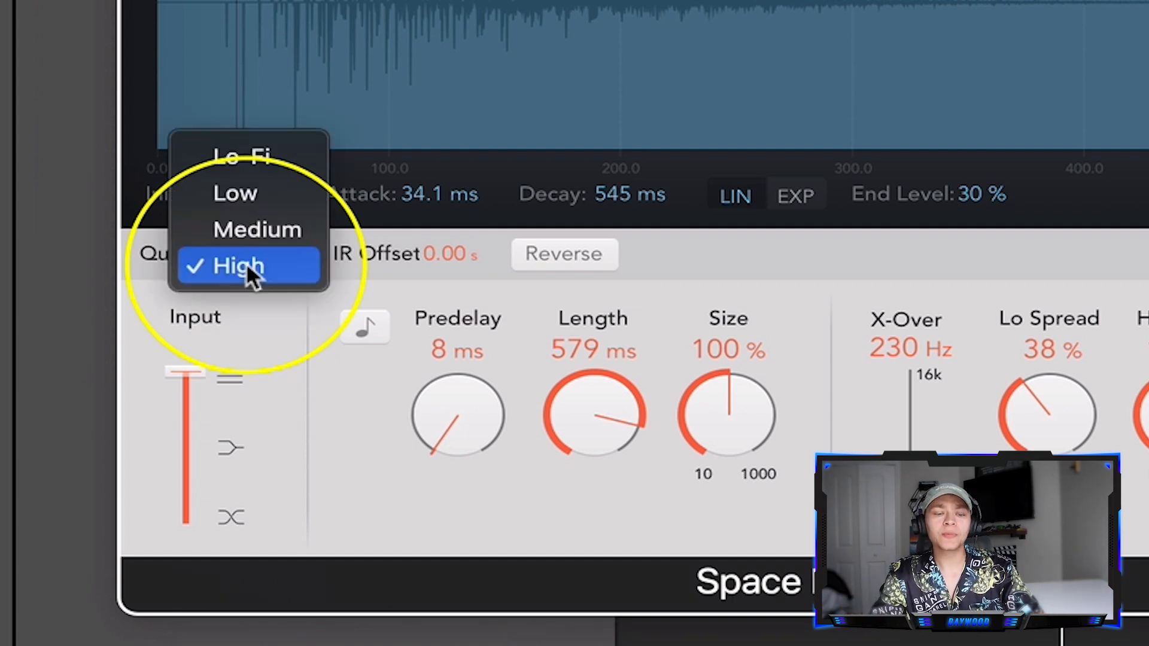
pyautogui.click(268, 160)
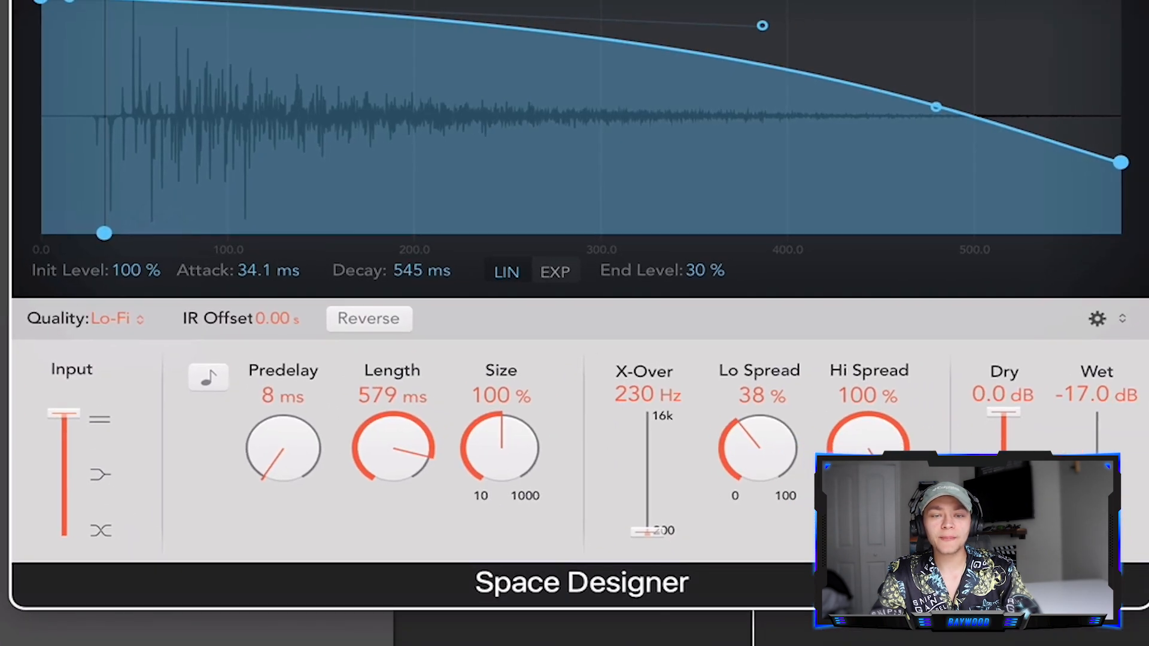
# Raise the reverb's Wet level to -7.6 dB and set its Quality to Low while the vocal plays
pyautogui.press('space')
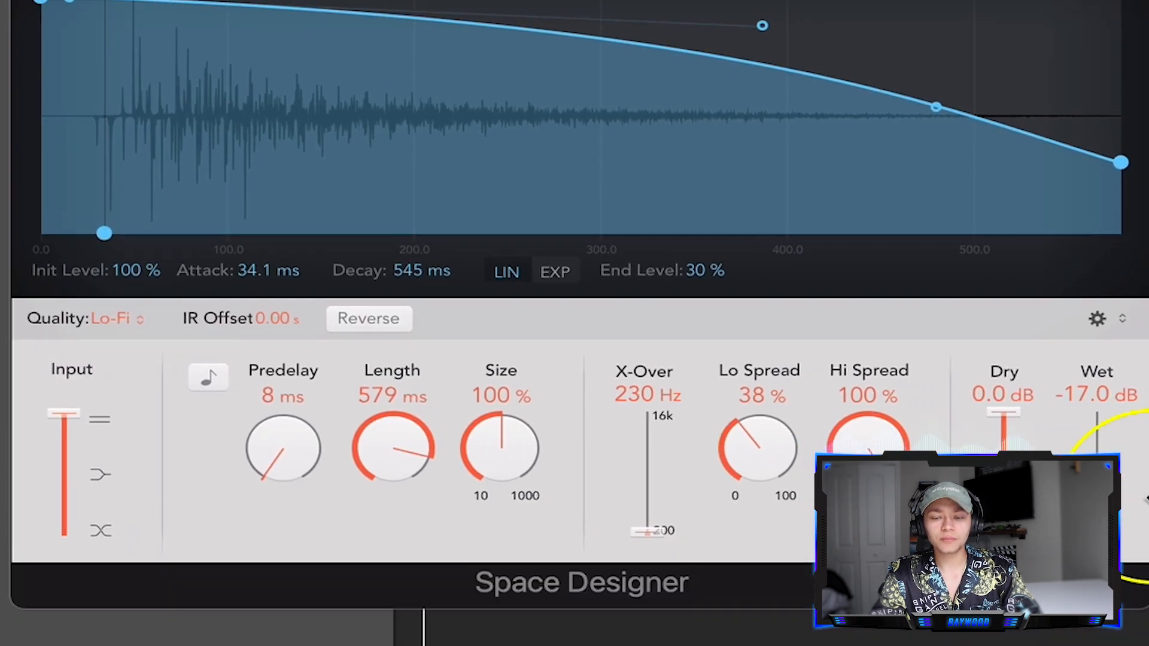
pyautogui.moveTo(1097, 496); pyautogui.dragTo(1097, 462)
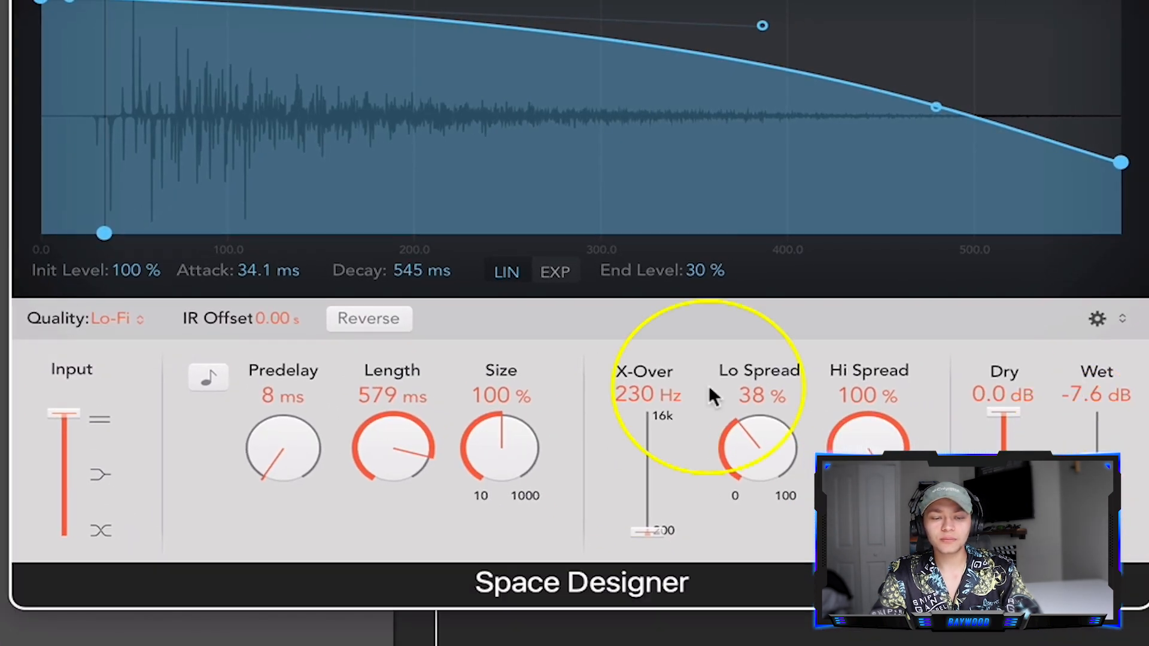
pyautogui.click(112, 317)
pyautogui.click(115, 358)
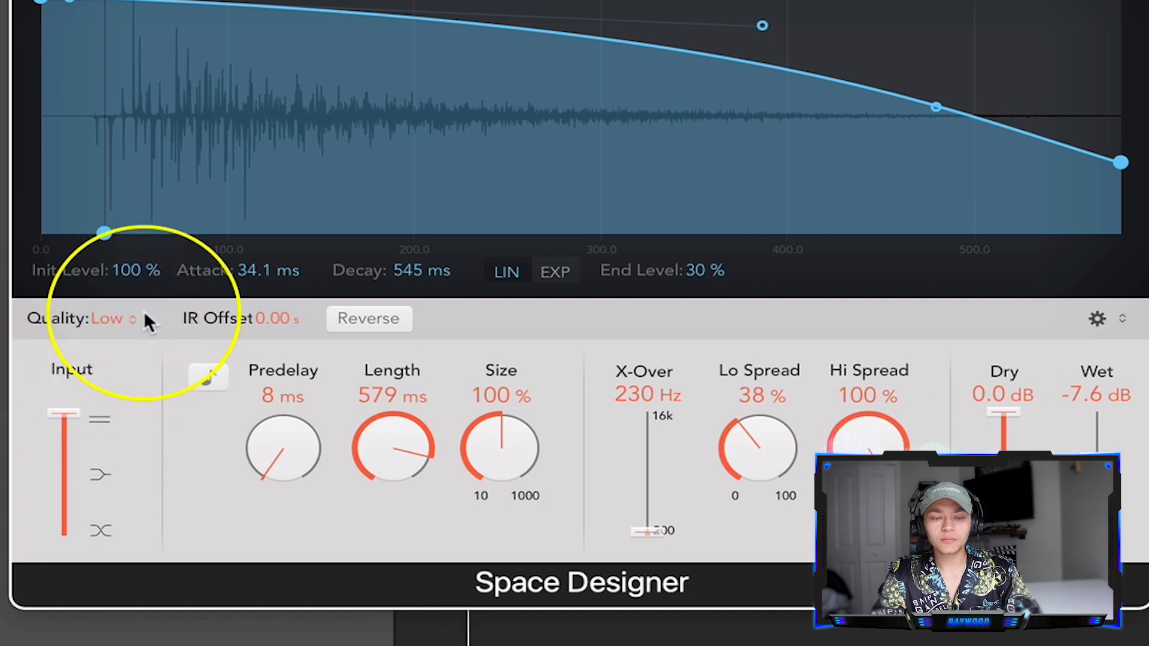
# Audition the reverb at Medium quality, settle on High, and stop playback
pyautogui.click(111, 318)
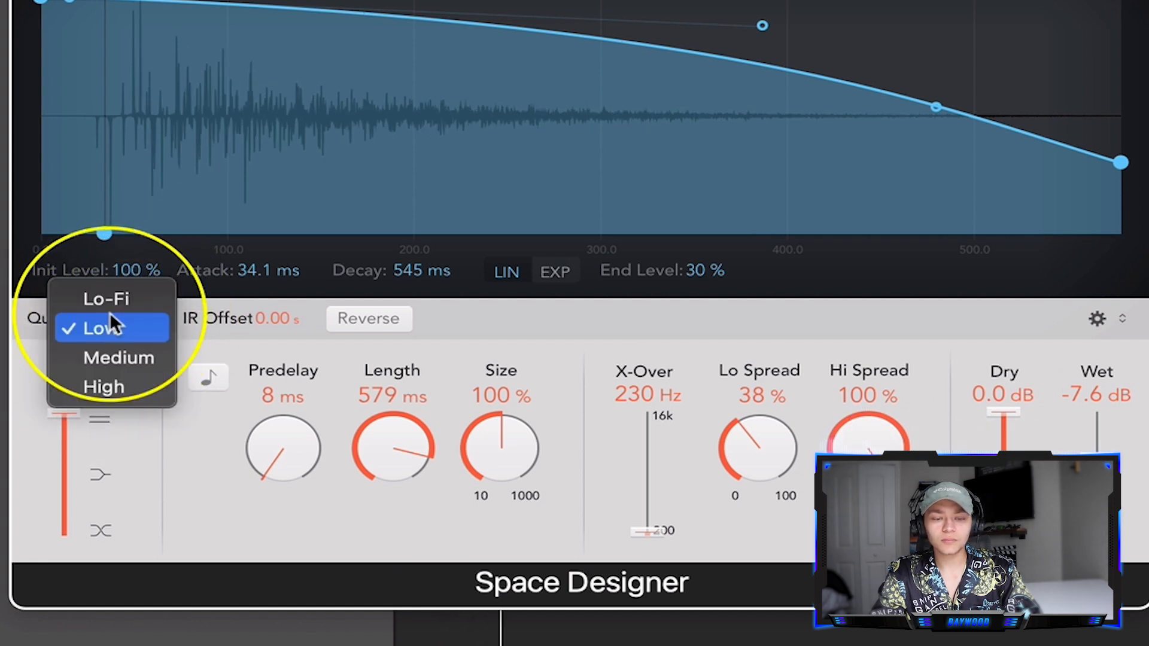
pyautogui.click(109, 357)
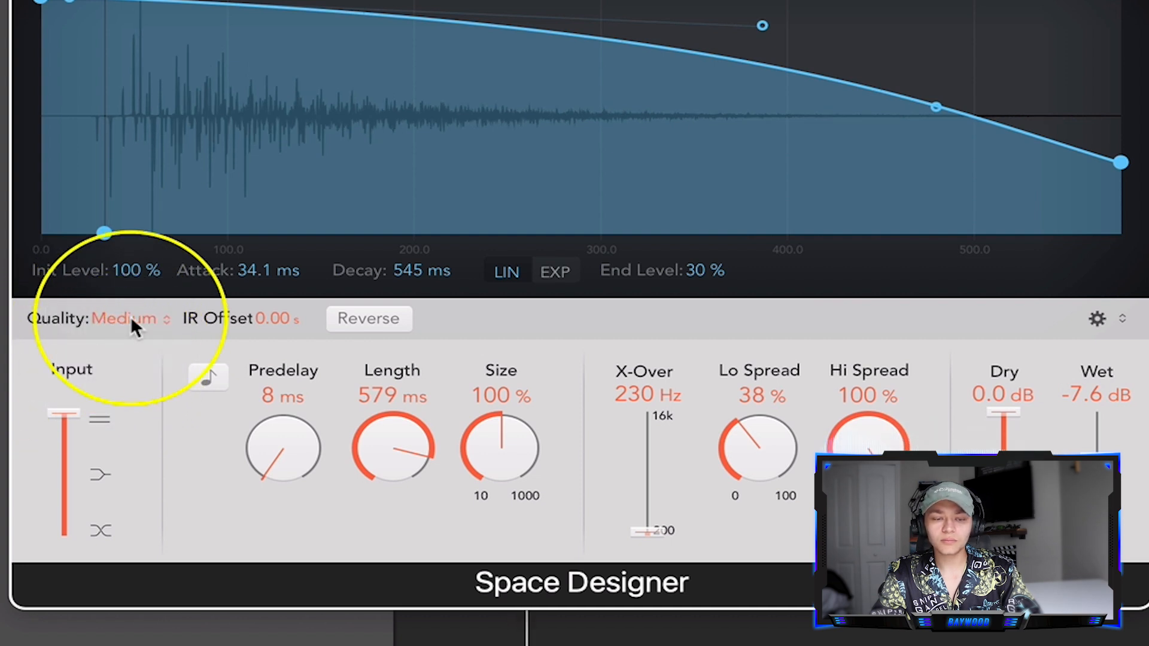
pyautogui.click(130, 317)
pyautogui.click(127, 364)
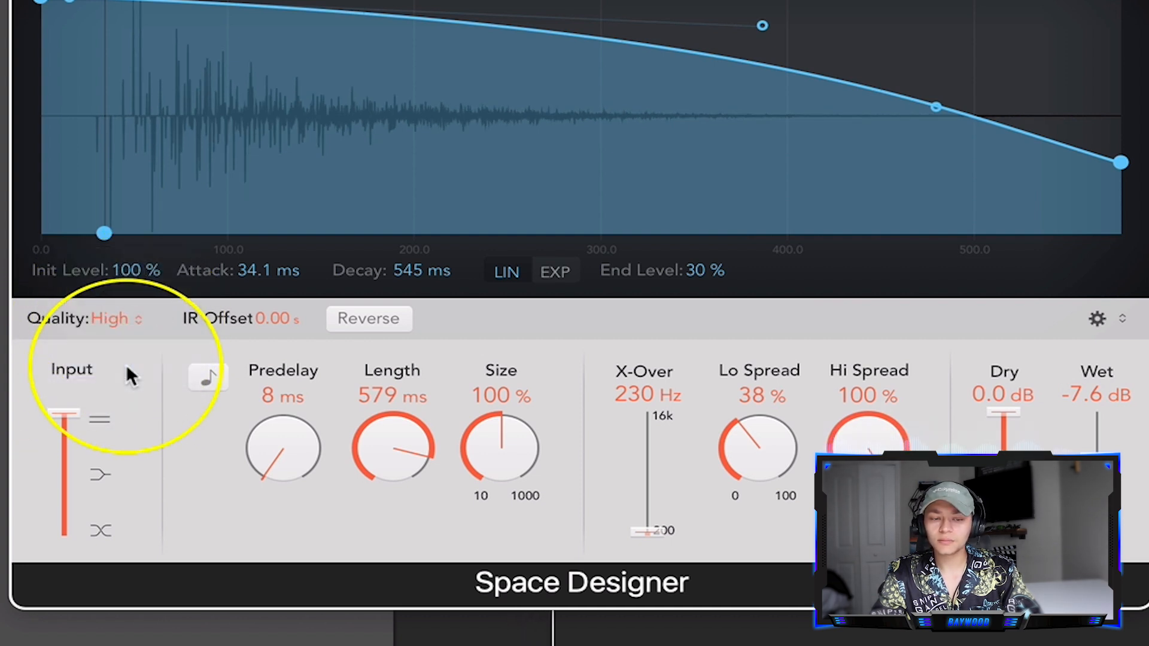
pyautogui.click(115, 319)
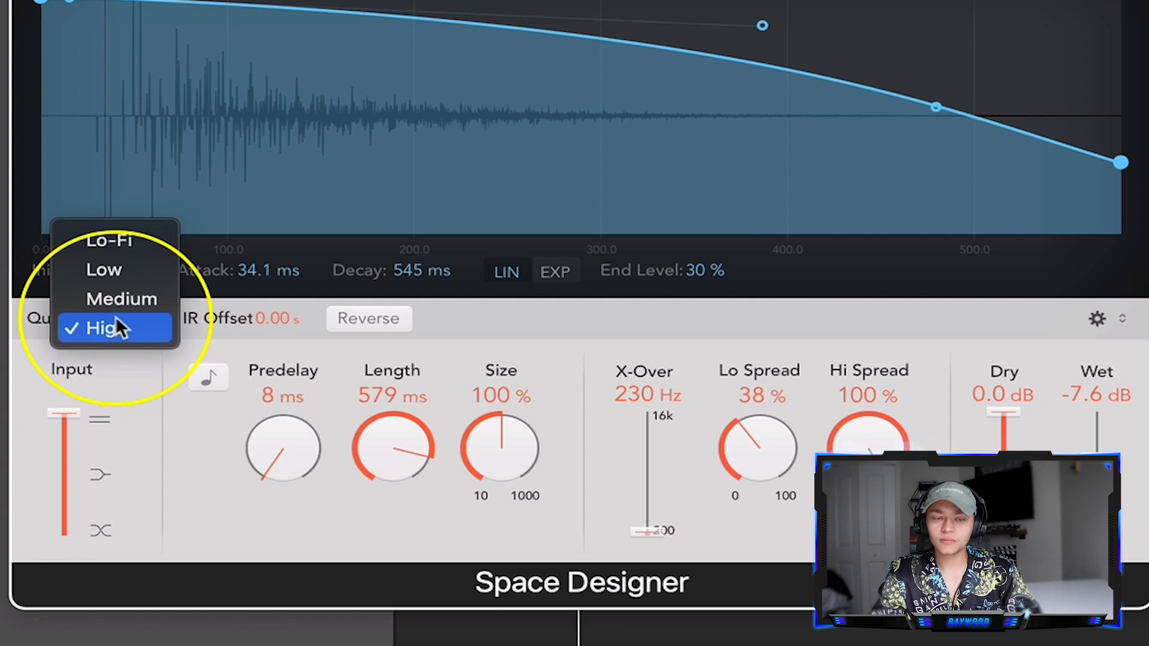
pyautogui.click(116, 318)
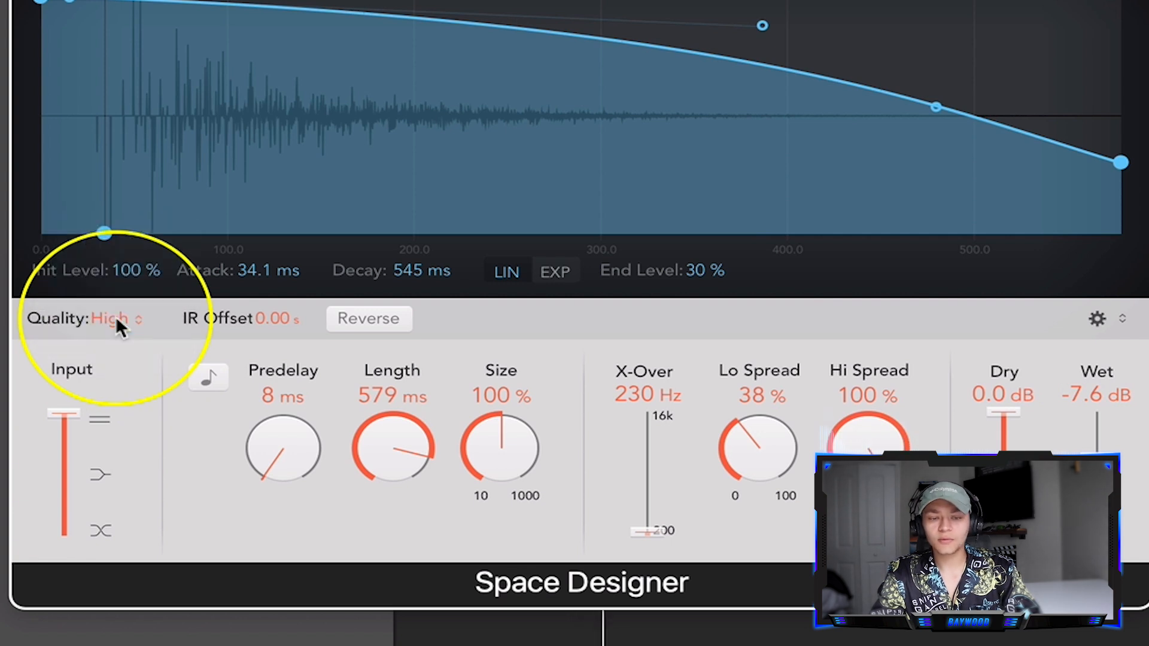
pyautogui.click(1078, 0)
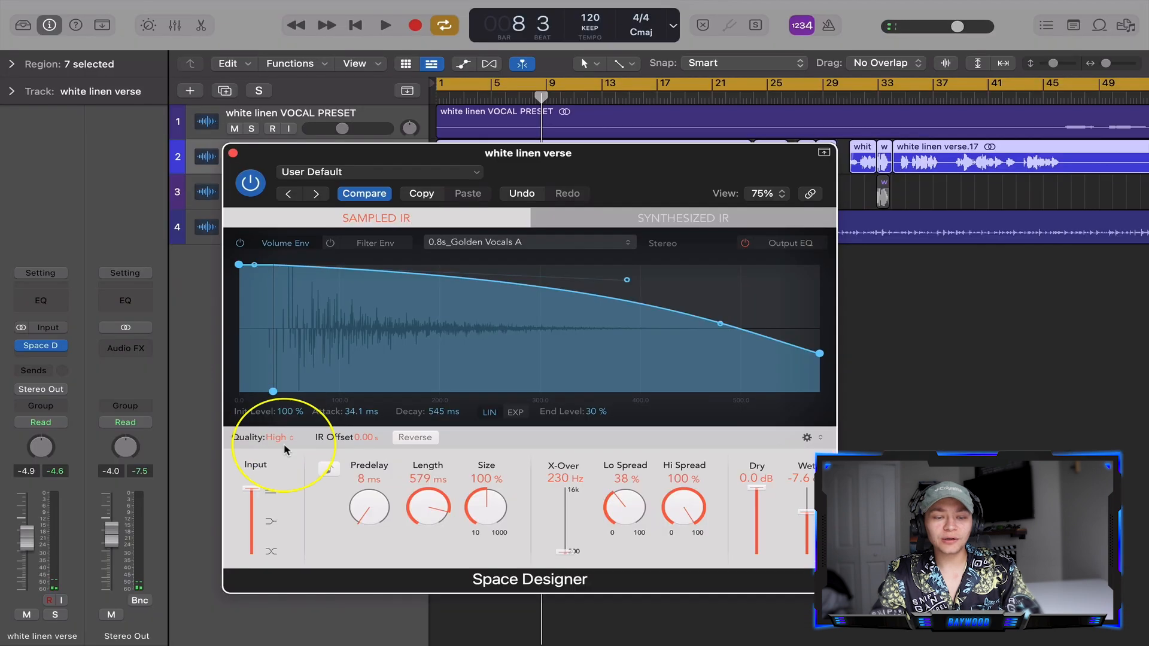
pyautogui.click(281, 439)
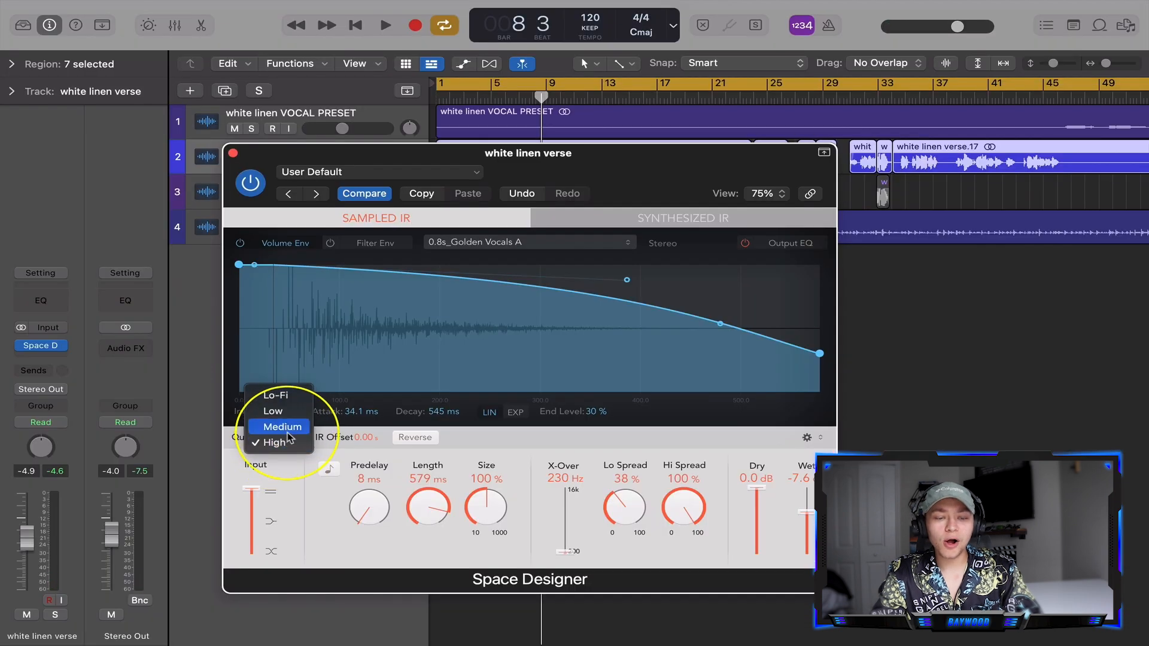
pyautogui.click(281, 441)
# Switch to the Synthesized IR mode and bend the volume envelope's decay curve downward for a faster initial fall
pyautogui.moveTo(688, 195); pyautogui.dragTo(698, 169)
pyautogui.press('space')
pyautogui.click(678, 190)
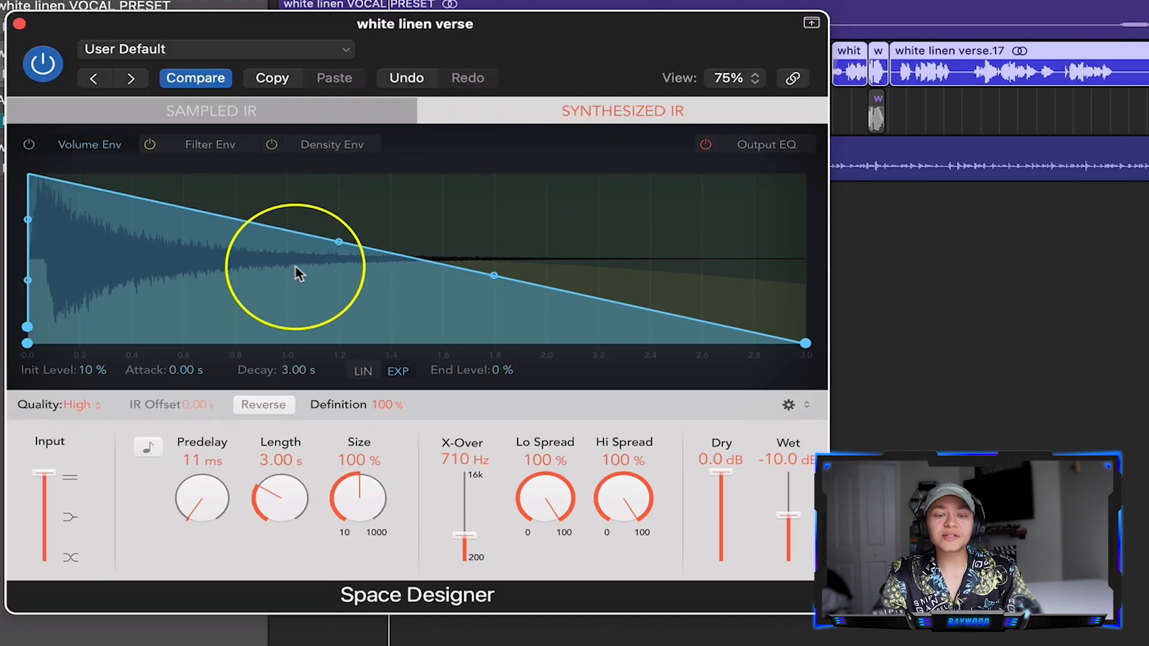
pyautogui.moveTo(338, 247); pyautogui.dragTo(320, 344)
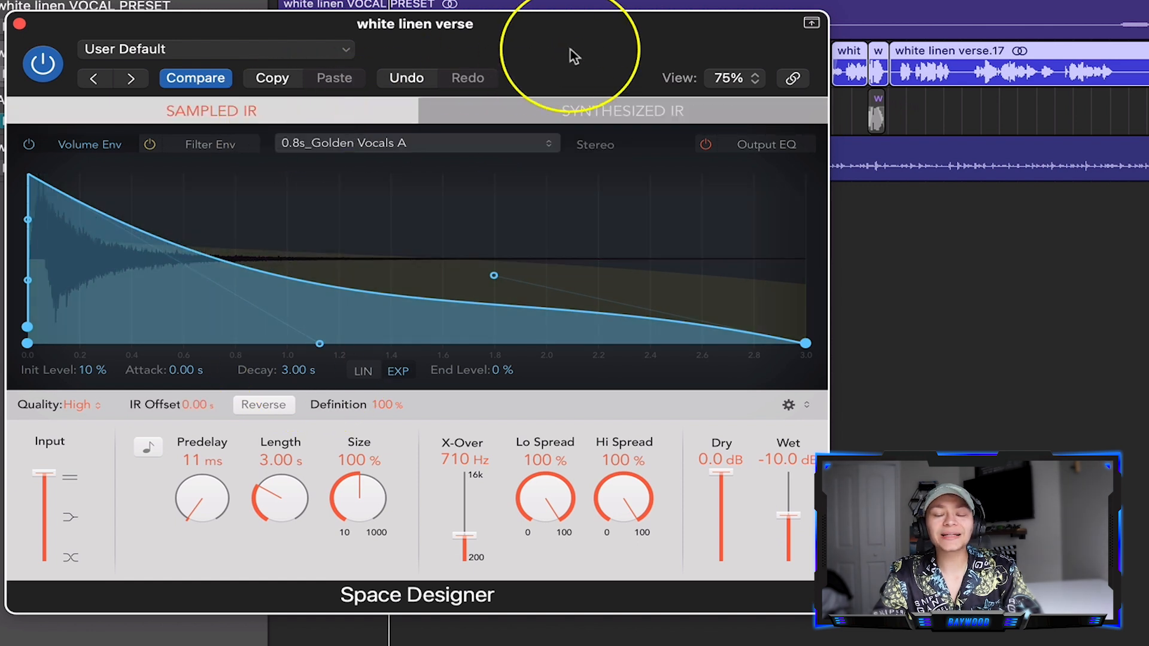
# Load the 09.0s Soccer Field-OBF impulse response from 04 Outdoor Spaces in Apple's 04 Surround Spaces folder and set the Wet level to -18.0 dB
pyautogui.click(396, 143)
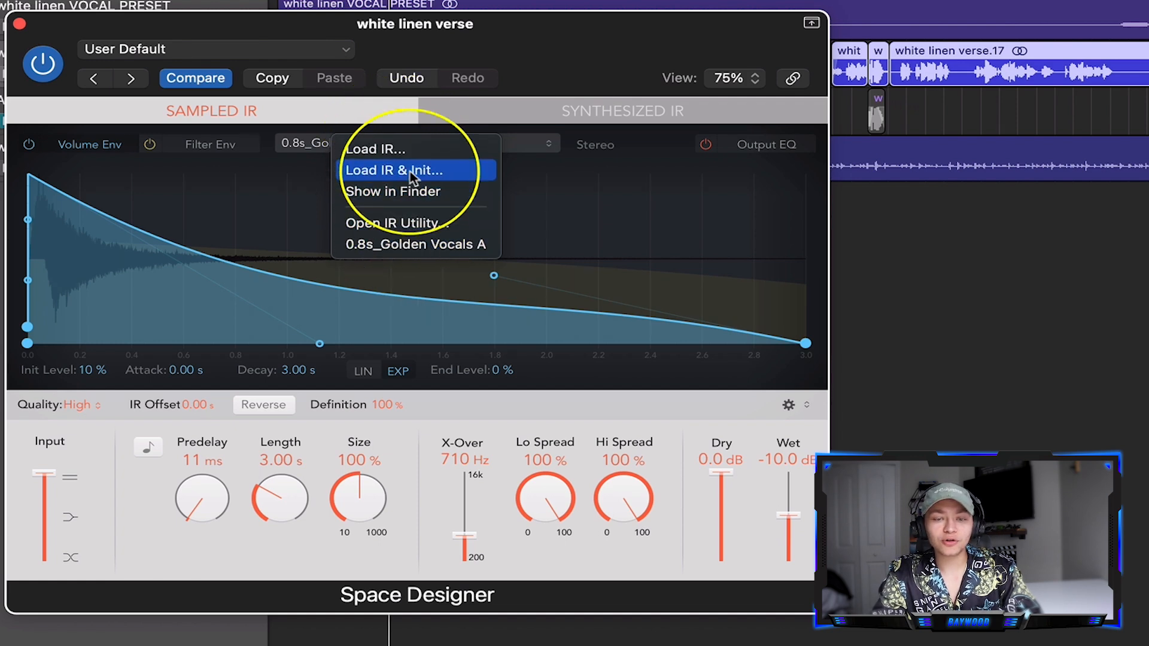
pyautogui.click(409, 155)
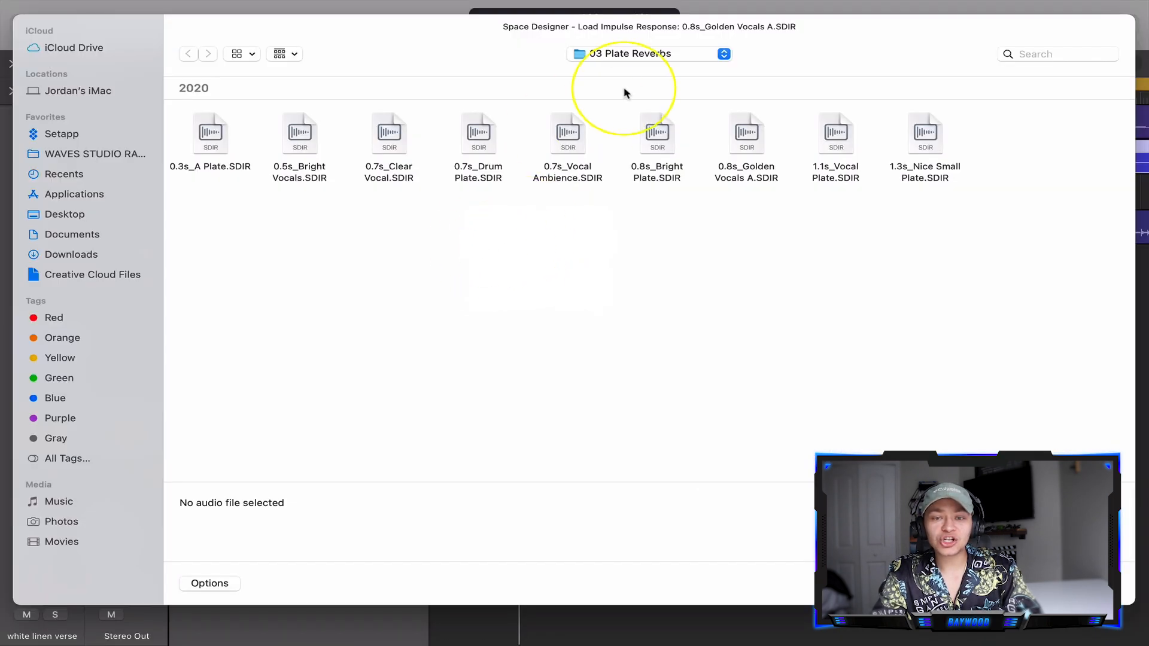
pyautogui.click(636, 55)
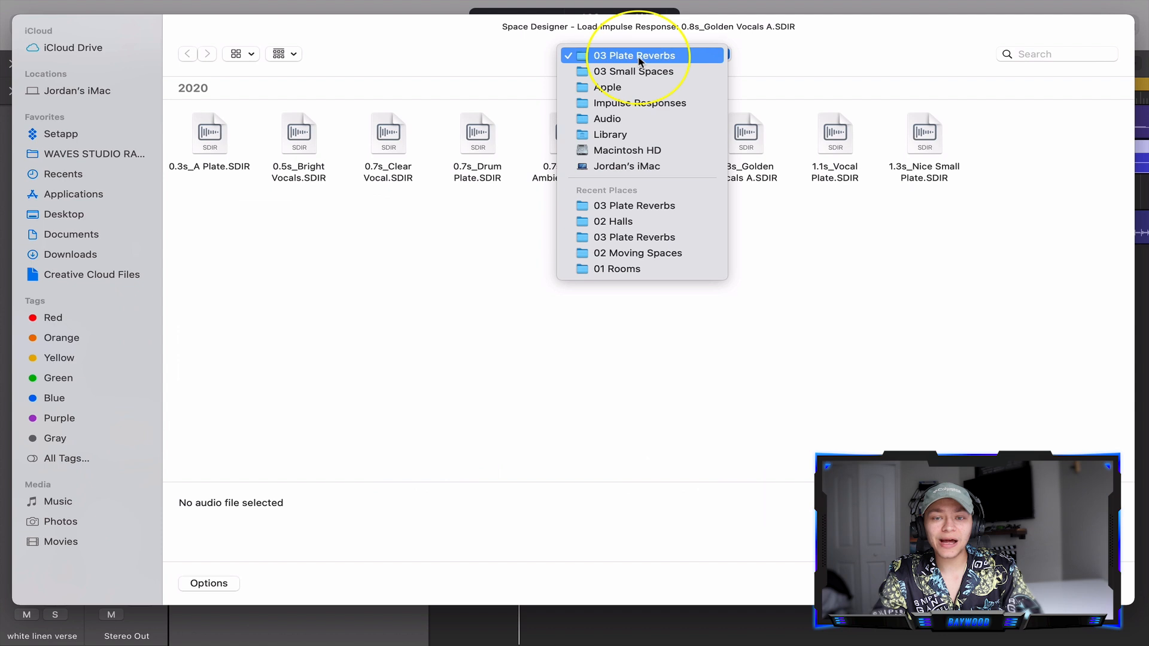
pyautogui.click(646, 90)
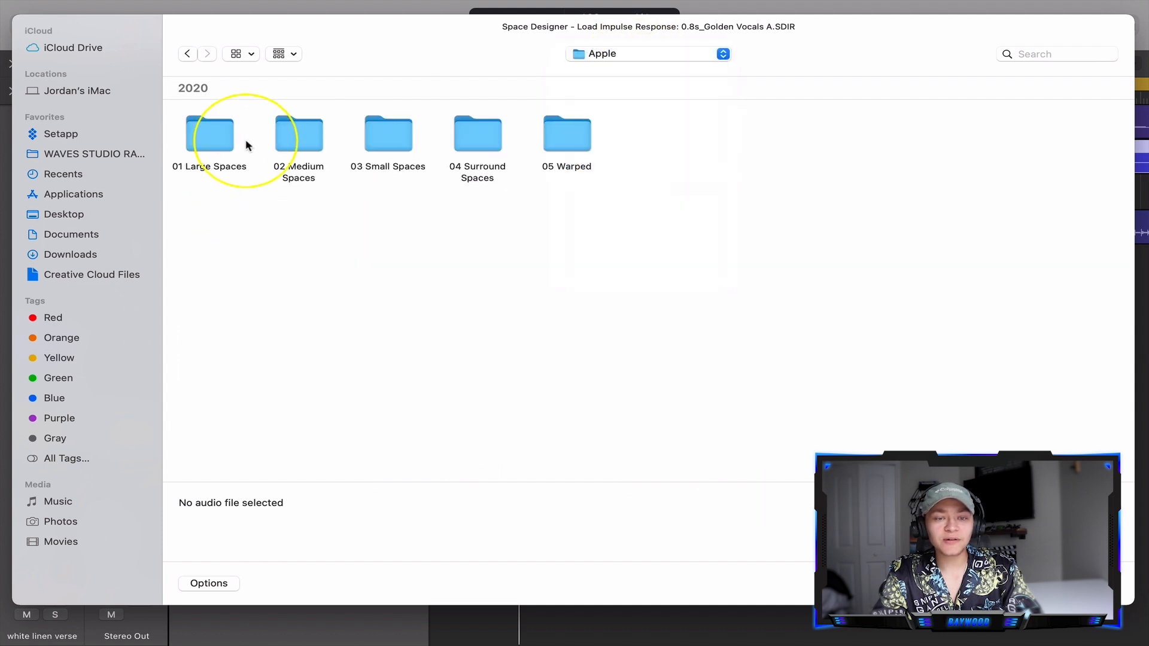
pyautogui.doubleClick(487, 145)
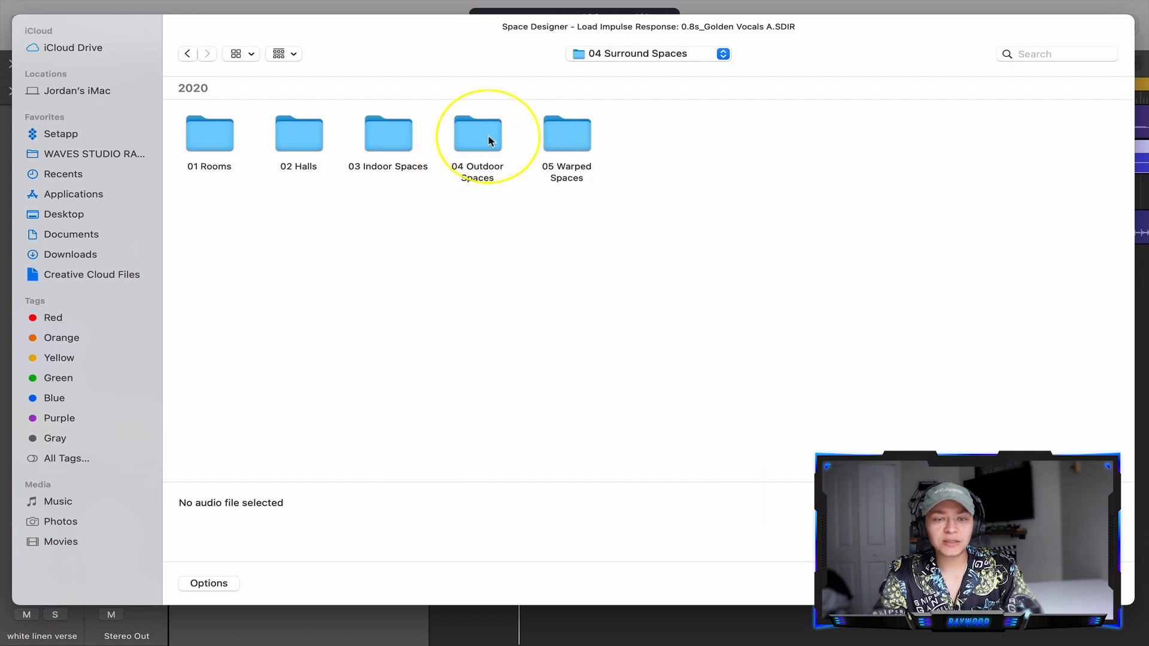
pyautogui.doubleClick(480, 141)
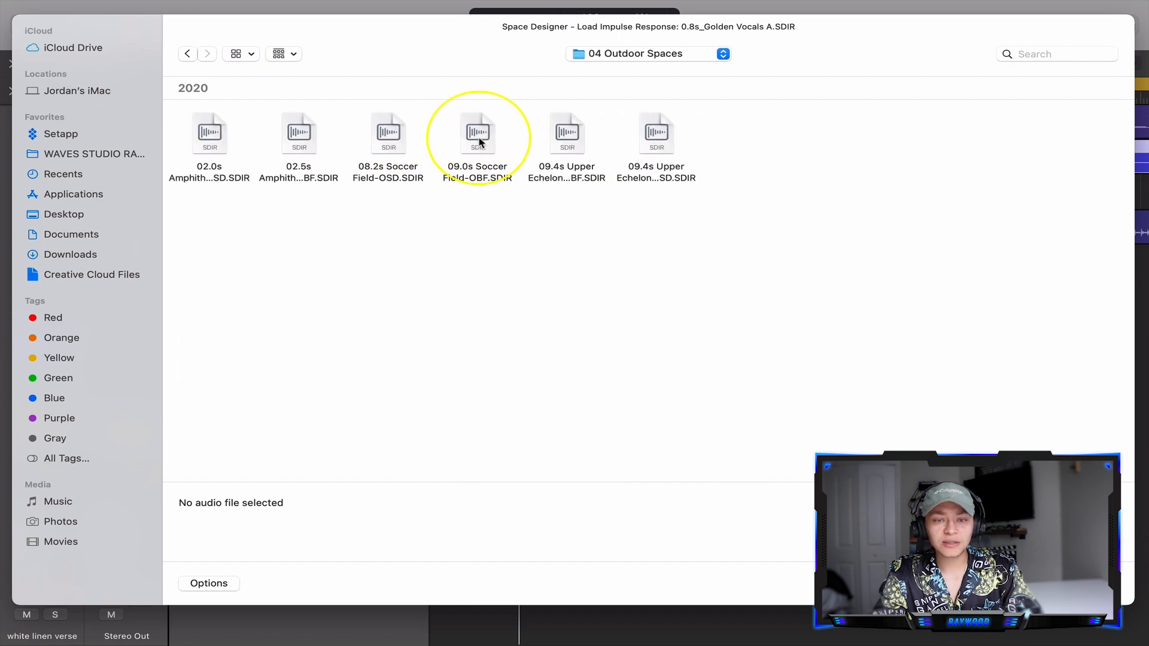
pyautogui.doubleClick(483, 143)
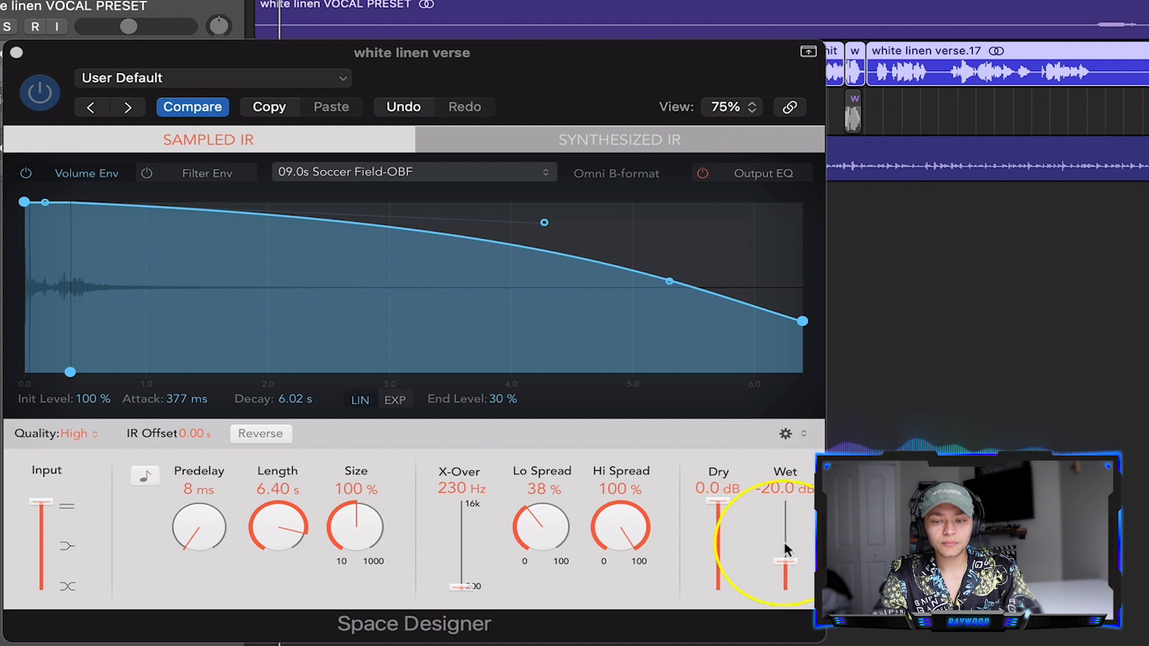
pyautogui.moveTo(785, 561); pyautogui.dragTo(788, 558)
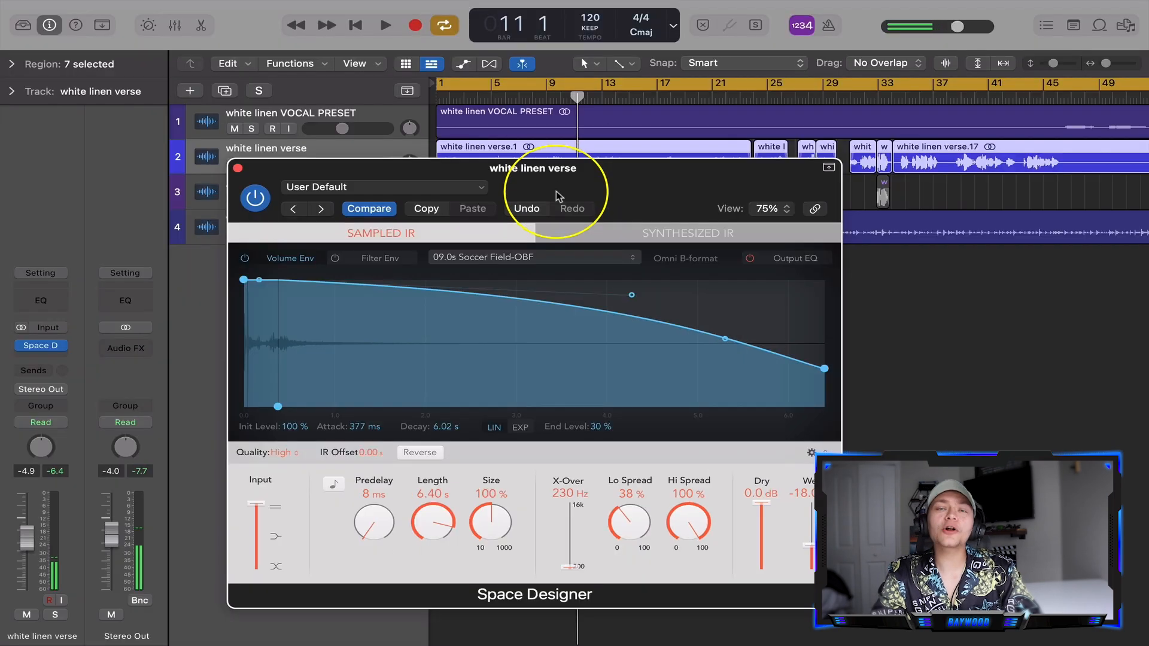
pyautogui.moveTo(555, 192); pyautogui.dragTo(537, 155)
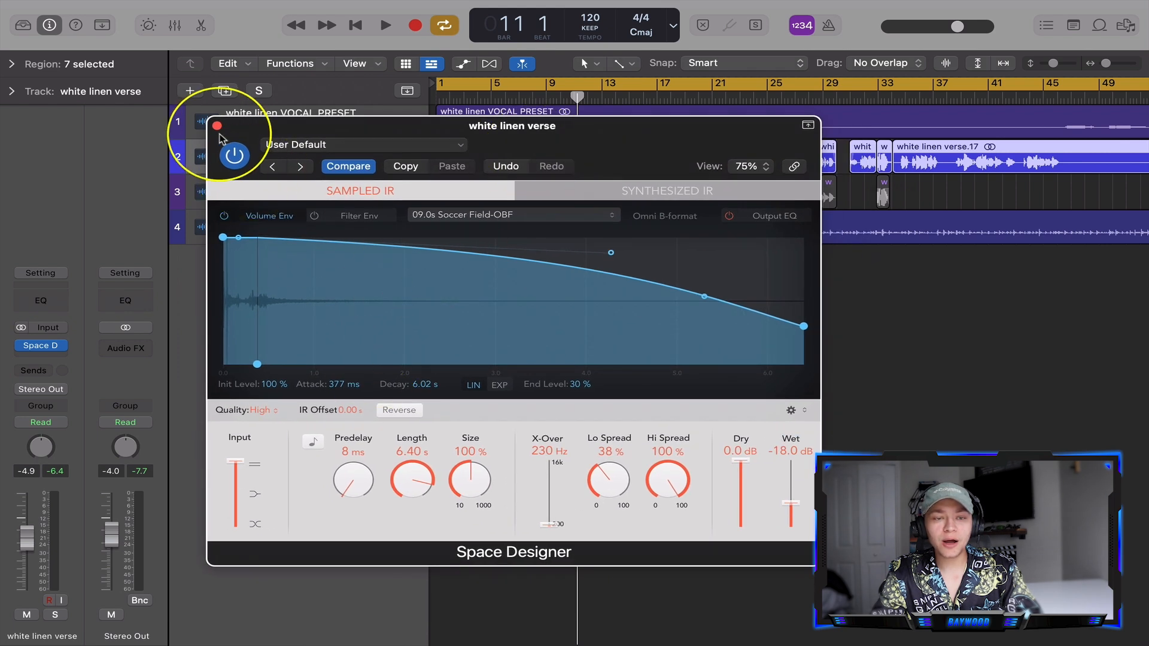
# Reverse the impulse response with Dry muted and Wet at 0.0 dB, and close the reverb's window
pyautogui.click(399, 410)
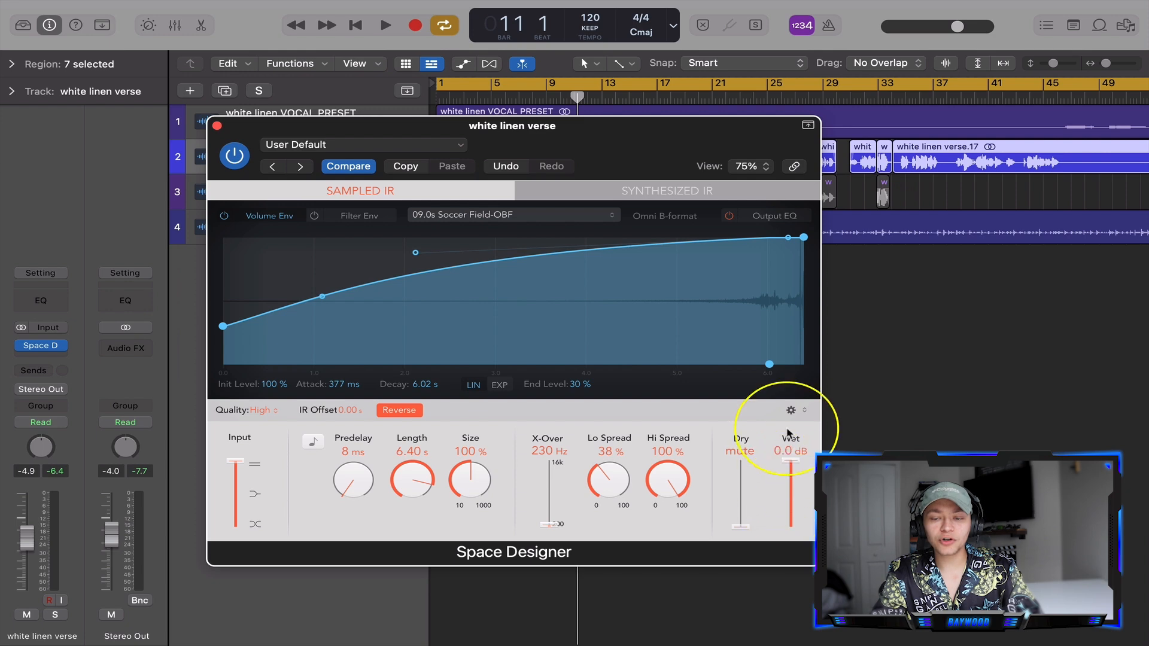
pyautogui.moveTo(582, 153); pyautogui.dragTo(568, 191)
pyautogui.click(291, 168)
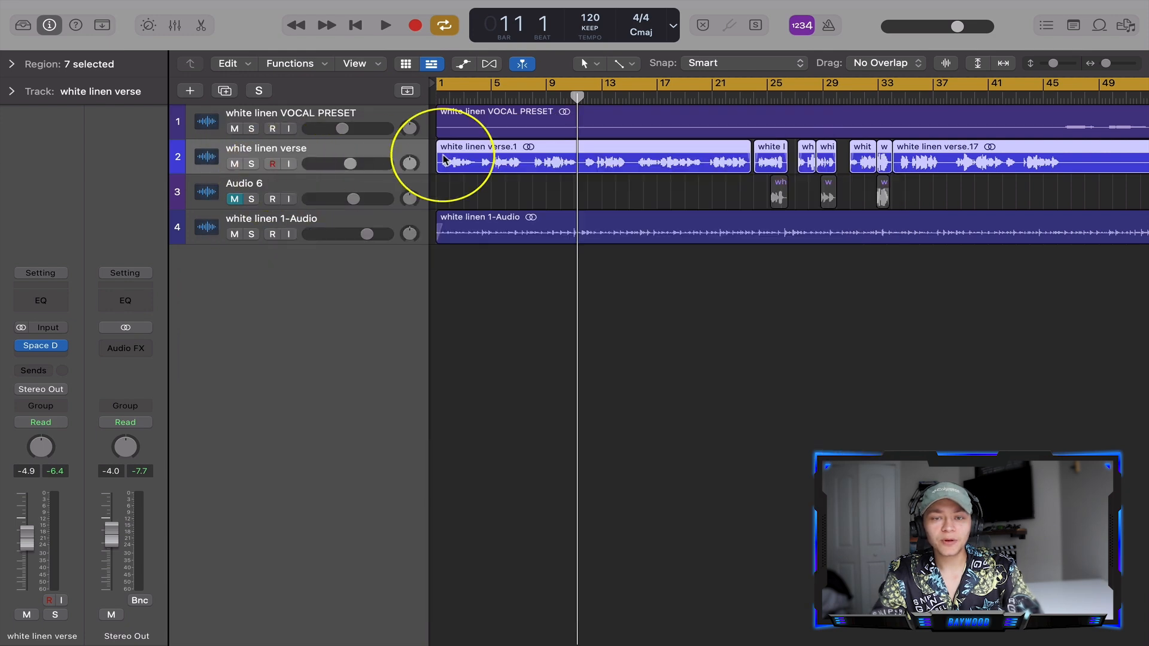
# Split the first white linen verse region about a quarter bar after bar 2 with the Scissors tool
pyautogui.scroll(5, 436, 159)
pyautogui.click(631, 64)
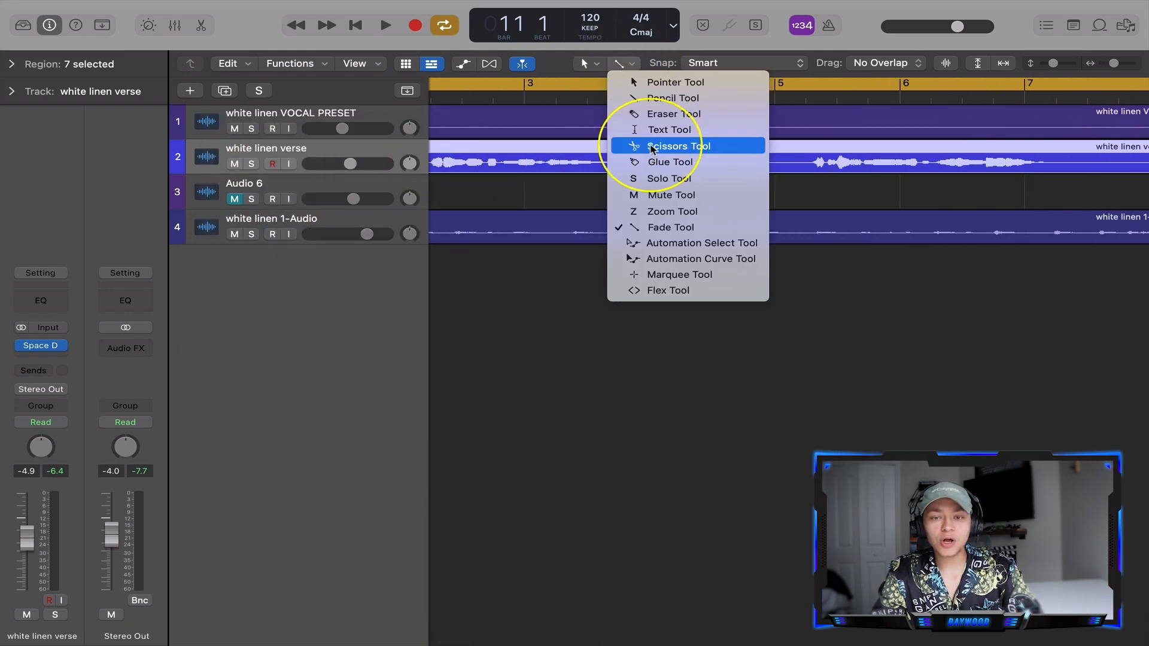
pyautogui.click(678, 146)
pyautogui.scroll(-5, 509, 198)
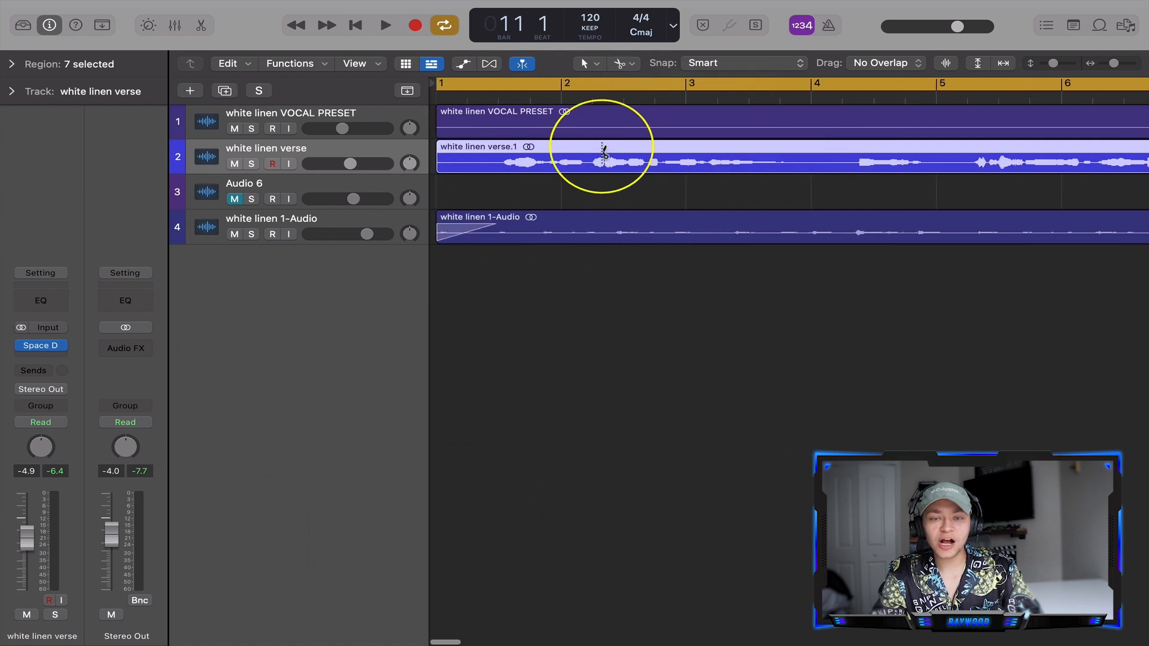
pyautogui.click(592, 162)
# Duplicate the white linen verse track and copy the split-off opening region onto the new track at bar 1
pyautogui.click(224, 91)
pyautogui.click(507, 170)
pyautogui.moveTo(507, 172); pyautogui.dragTo(506, 184)
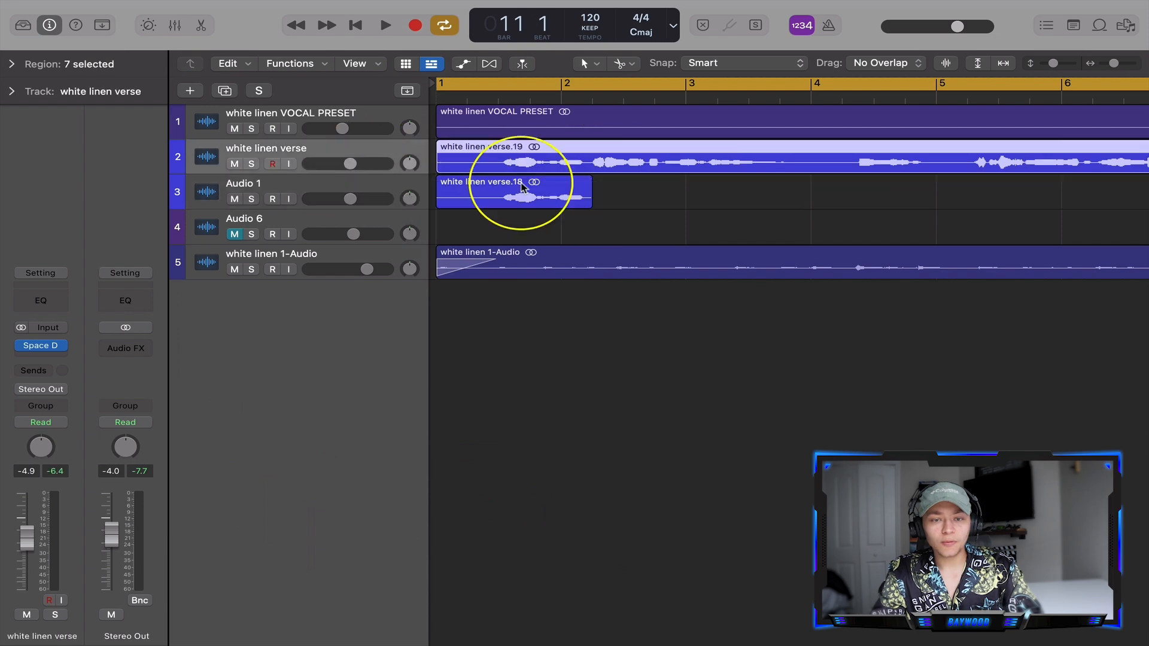
# Bounce the short opening region in place to a new track named reverse reverb, muting the source
pyautogui.click(518, 183)
pyautogui.rightClick(478, 183)
pyautogui.click(514, 222)
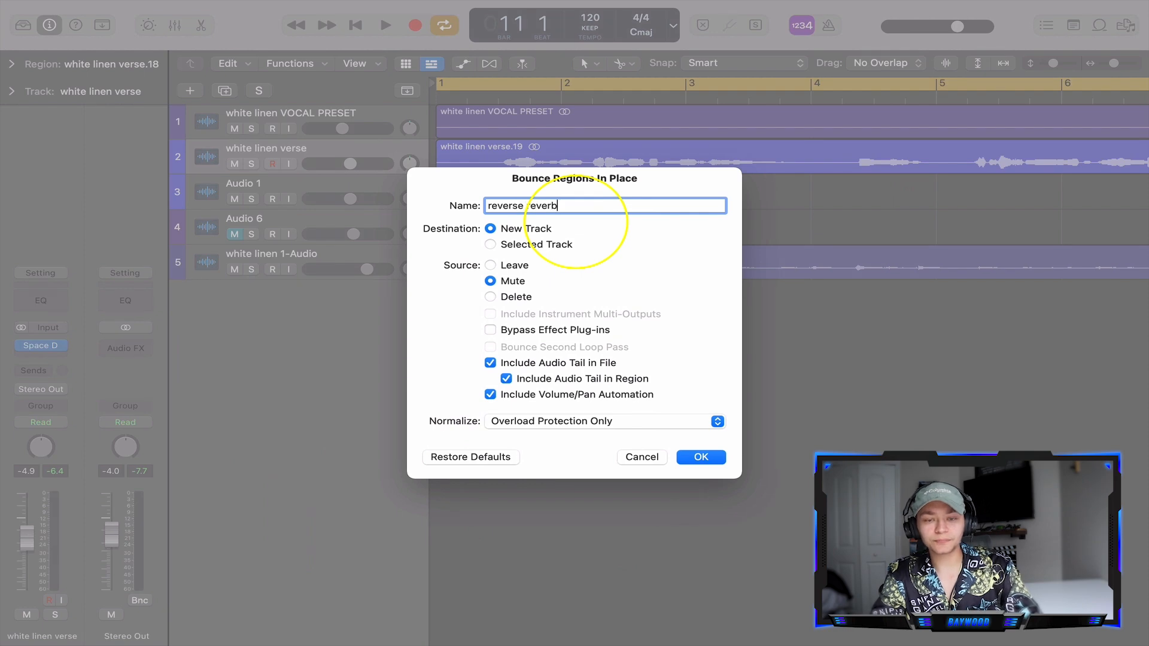
pyautogui.click(700, 457)
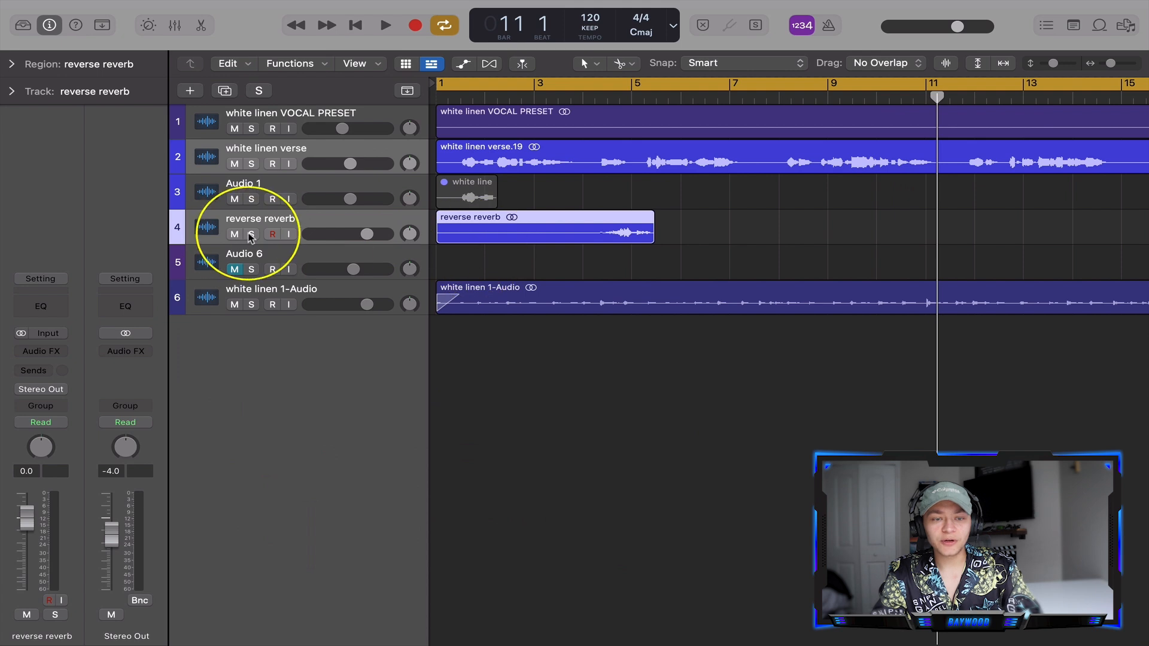
# Solo the reverse reverb and white linen verse tracks and play them from just after bar 3
pyautogui.click(251, 234)
pyautogui.click(551, 97)
pyautogui.press('space')
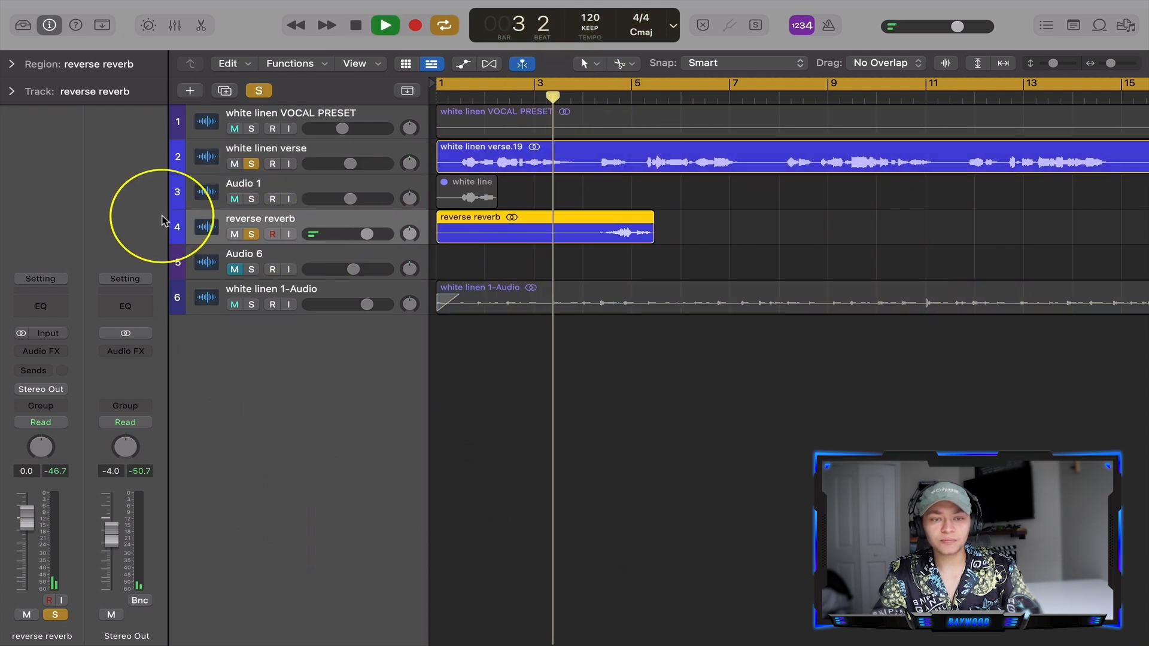
pyautogui.click(250, 164)
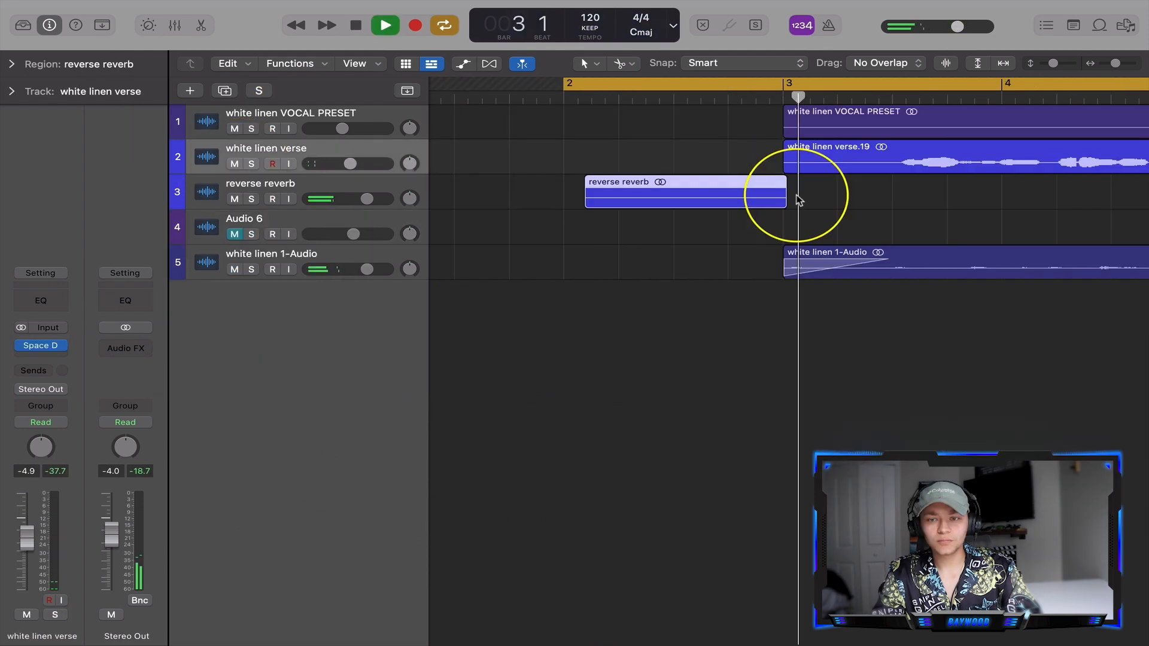
# Move the reverse reverb region to about mid bar 5, ending where the bar 6 vocal phrase begins, and audition it
pyautogui.press('z')
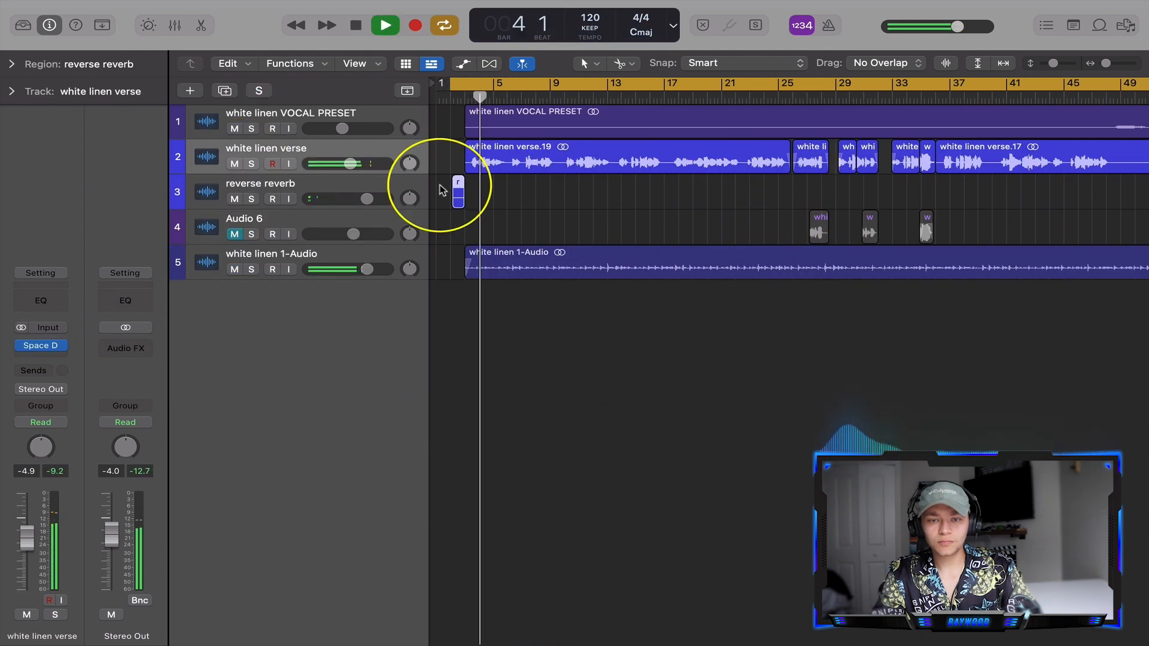
pyautogui.press('z')
pyautogui.moveTo(483, 190); pyautogui.dragTo(629, 192)
pyautogui.scroll(5, 603, 192)
pyautogui.click(538, 97)
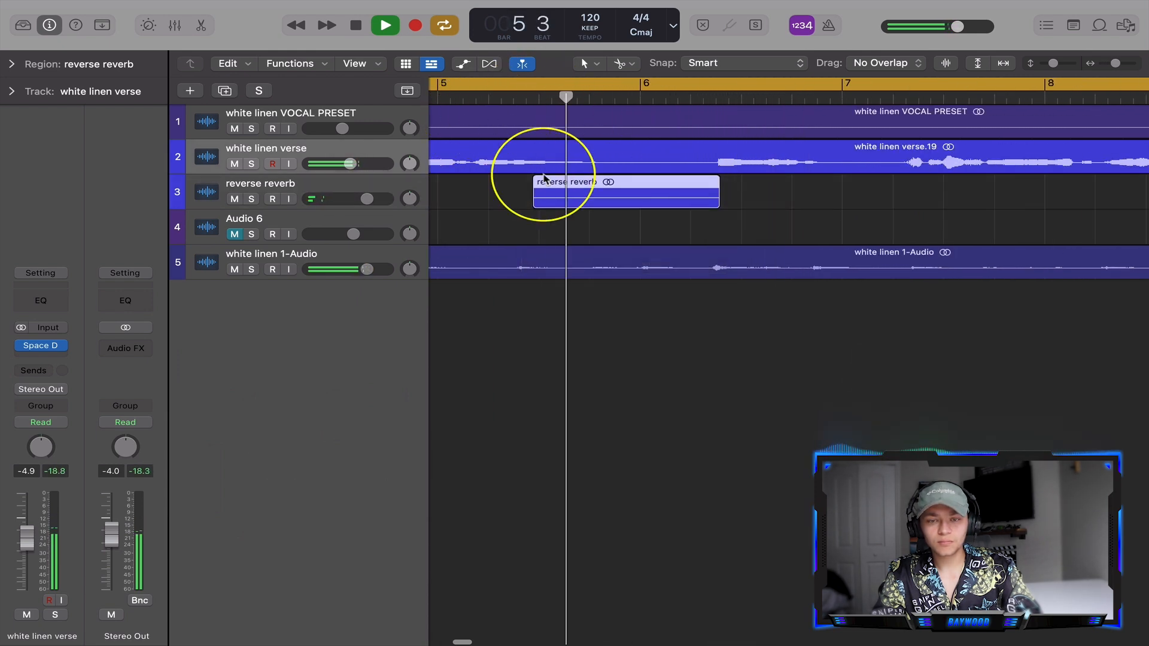
pyautogui.scroll(-5, 504, 205)
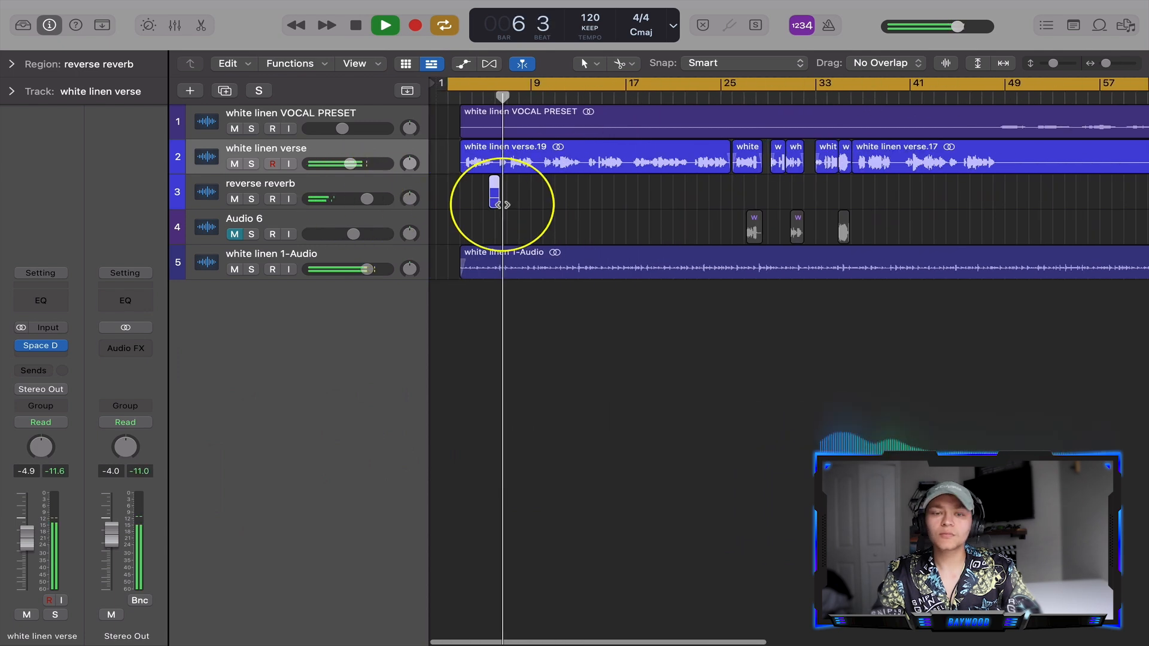
pyautogui.press('space')
pyautogui.scroll(3, 494, 197)
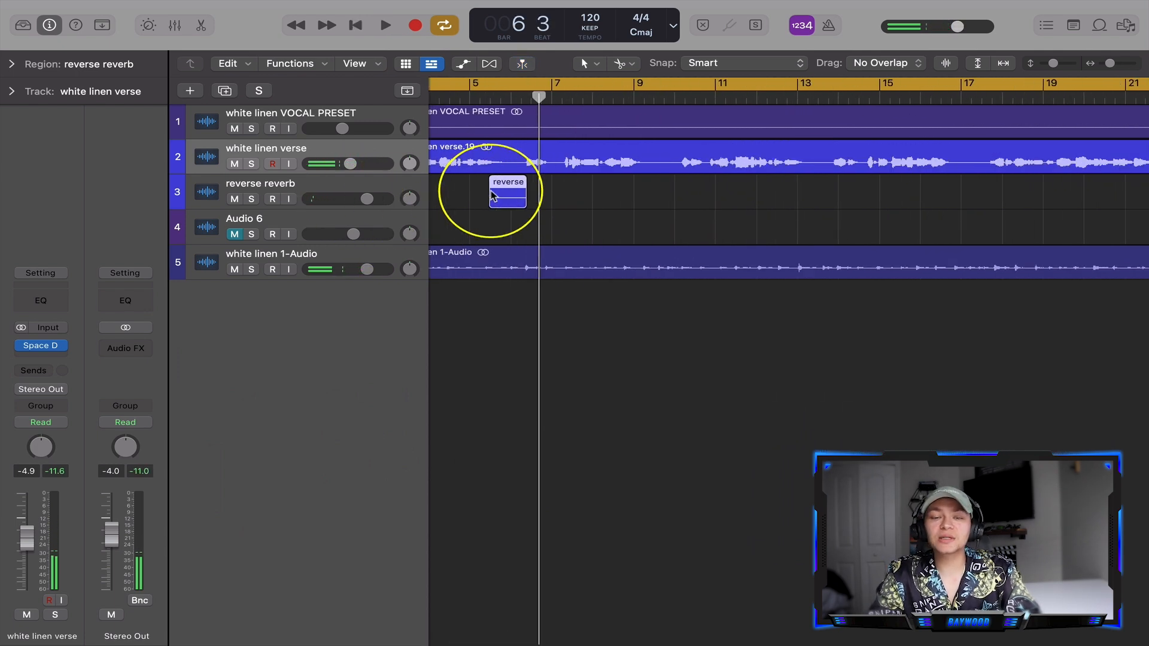
pyautogui.scroll(2, 491, 195)
pyautogui.hscroll(-4, 492, 195)
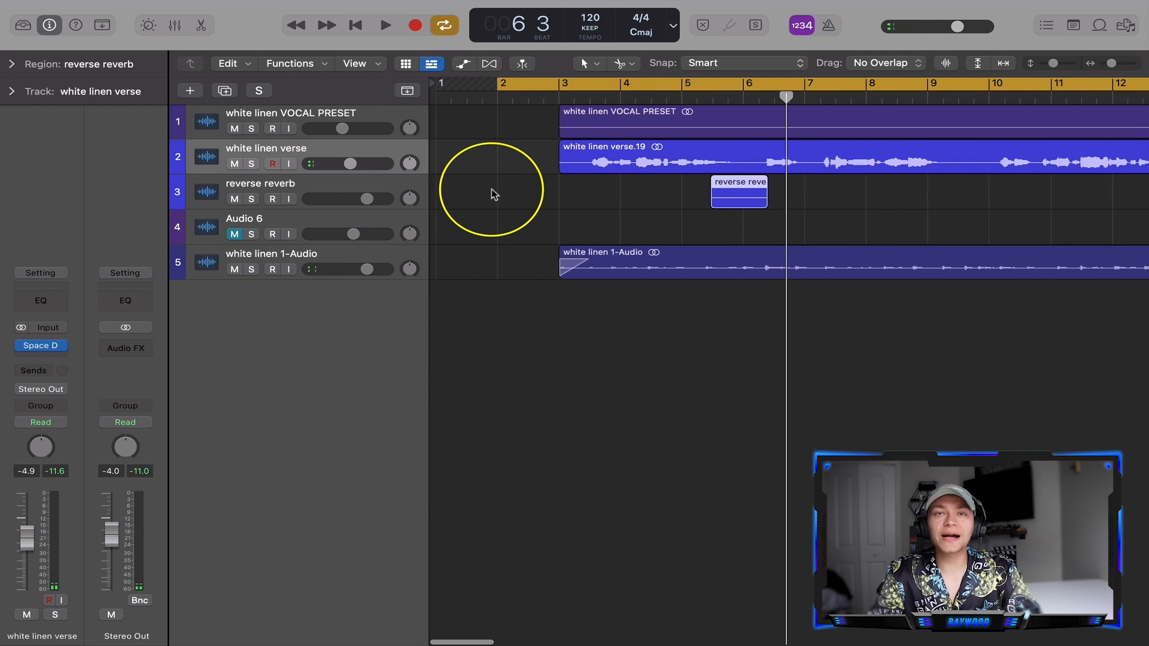
# Look through the available Space Designer settings on the white linen verse track without loading one
pyautogui.click(270, 199)
pyautogui.scroll(-5, 564, 167)
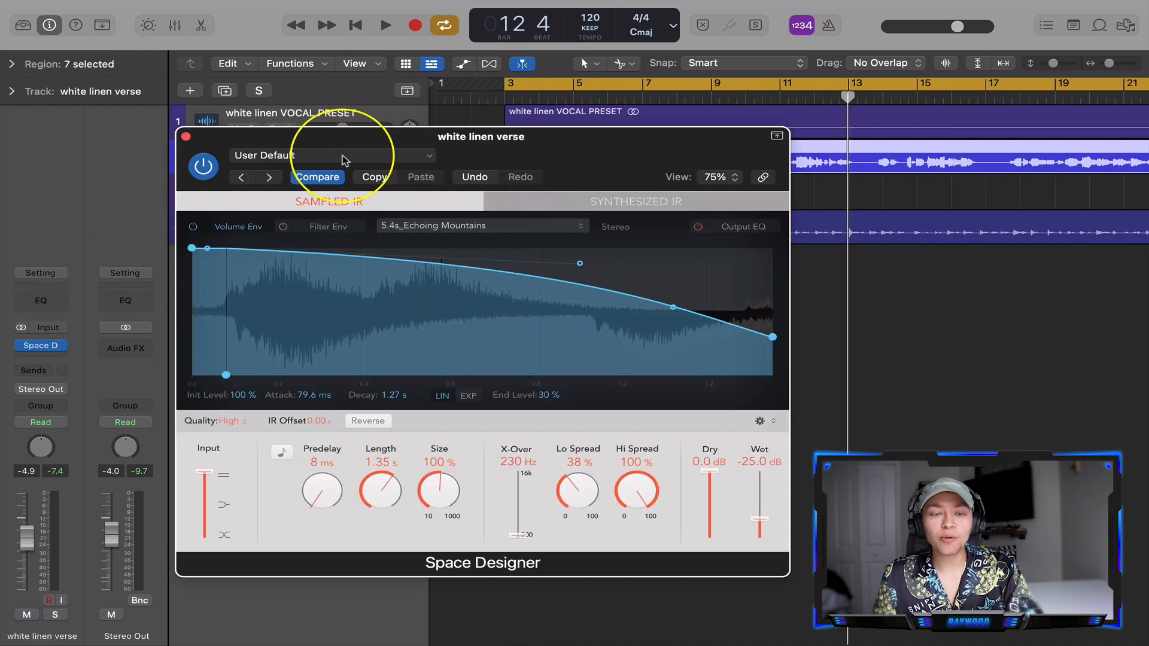
pyautogui.click(346, 154)
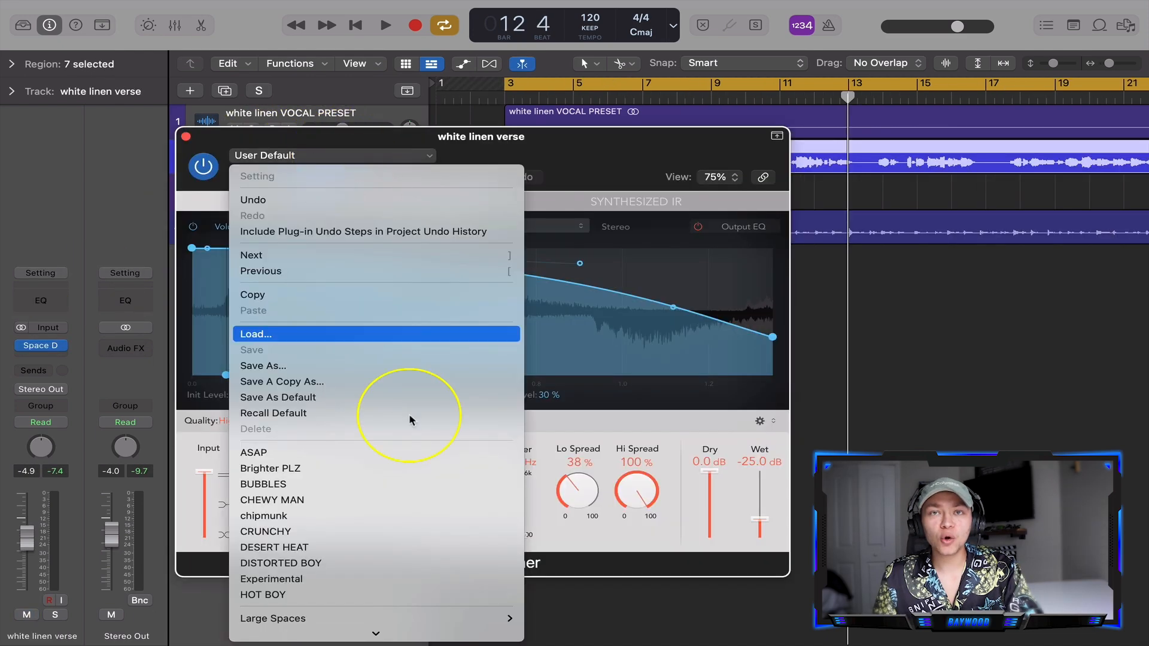
pyautogui.click(556, 170)
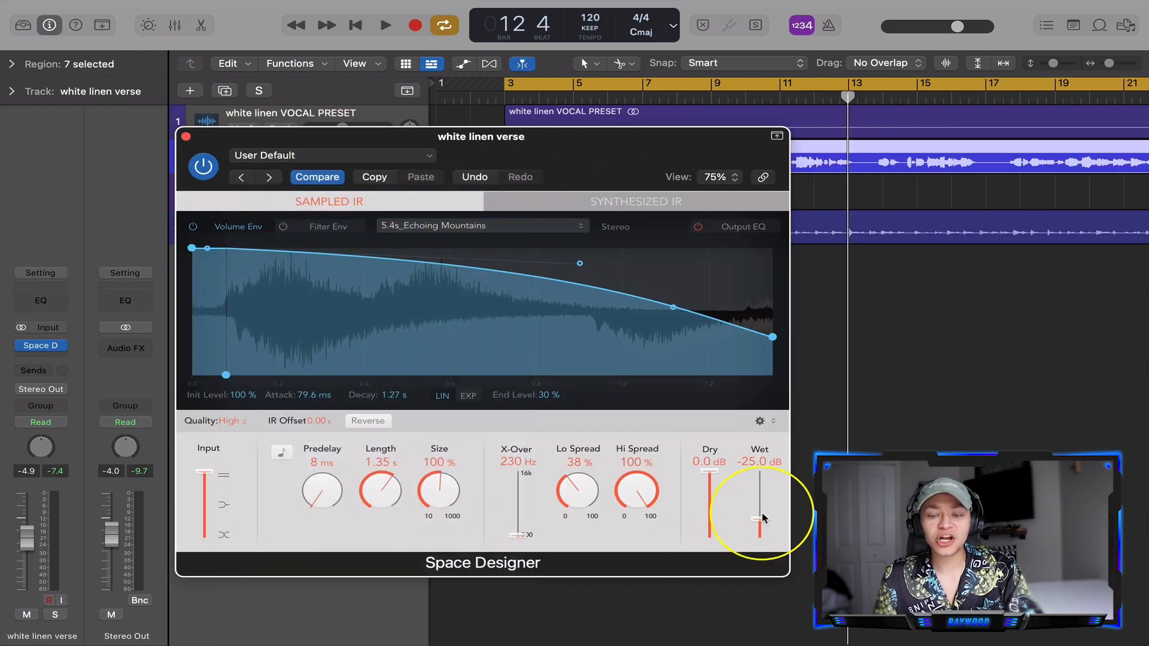
# Open the impulse response loader and examine the 08 Outdoor Spaces files and the parent folder list
pyautogui.click(446, 248)
pyautogui.click(267, 312)
pyautogui.click(634, 55)
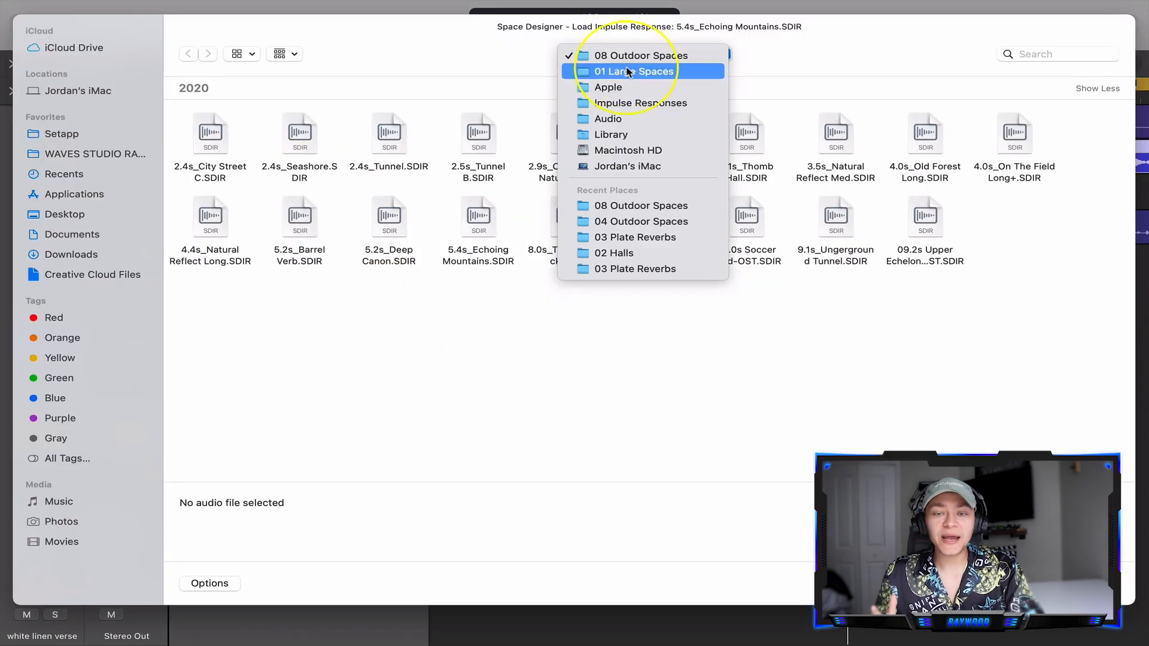
pyautogui.click(482, 74)
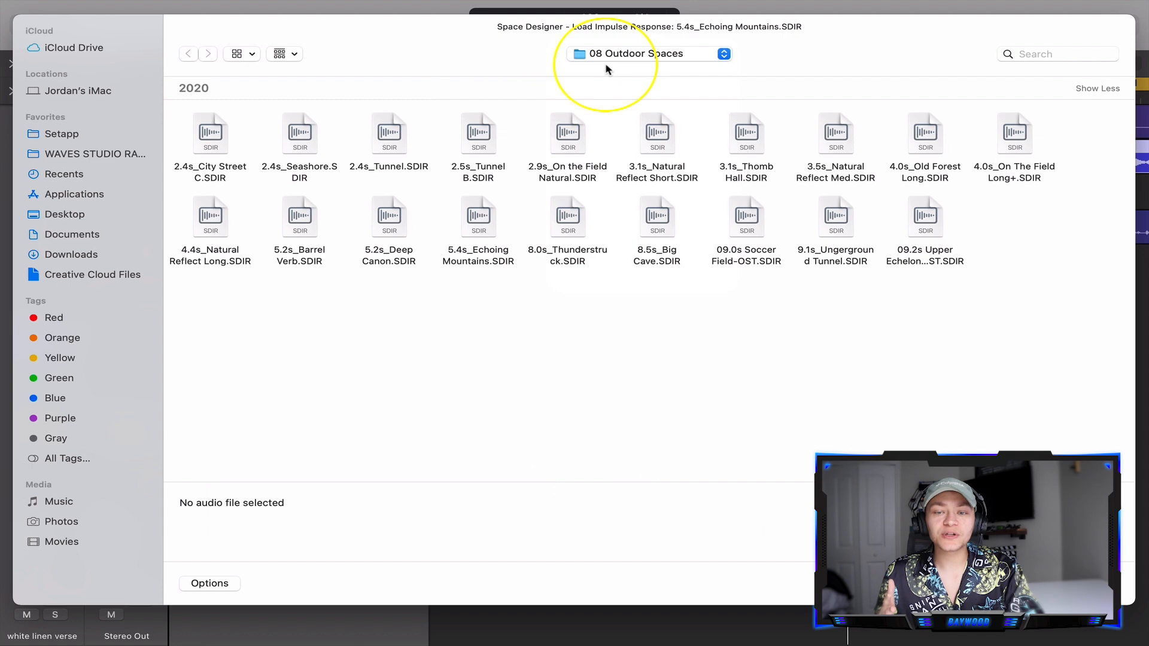
pyautogui.click(622, 53)
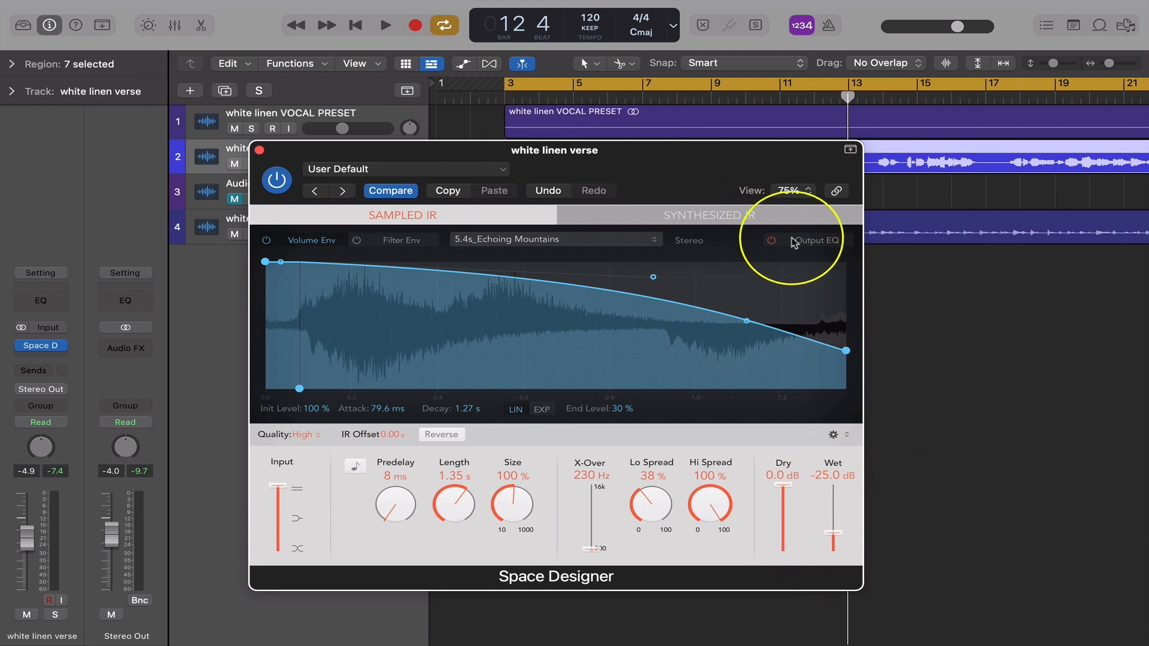
# View the reverb's Output EQ, reopen the impulse response loader and browse the space categories in the Apple folder
pyautogui.click(781, 236)
pyautogui.click(500, 241)
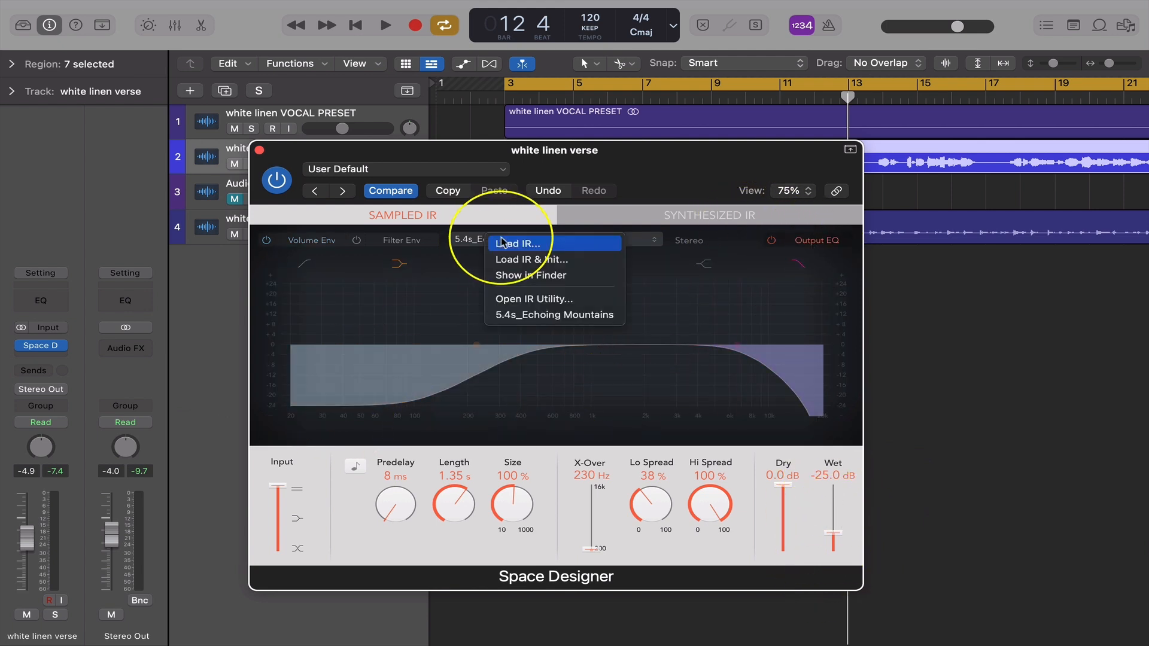
pyautogui.click(505, 243)
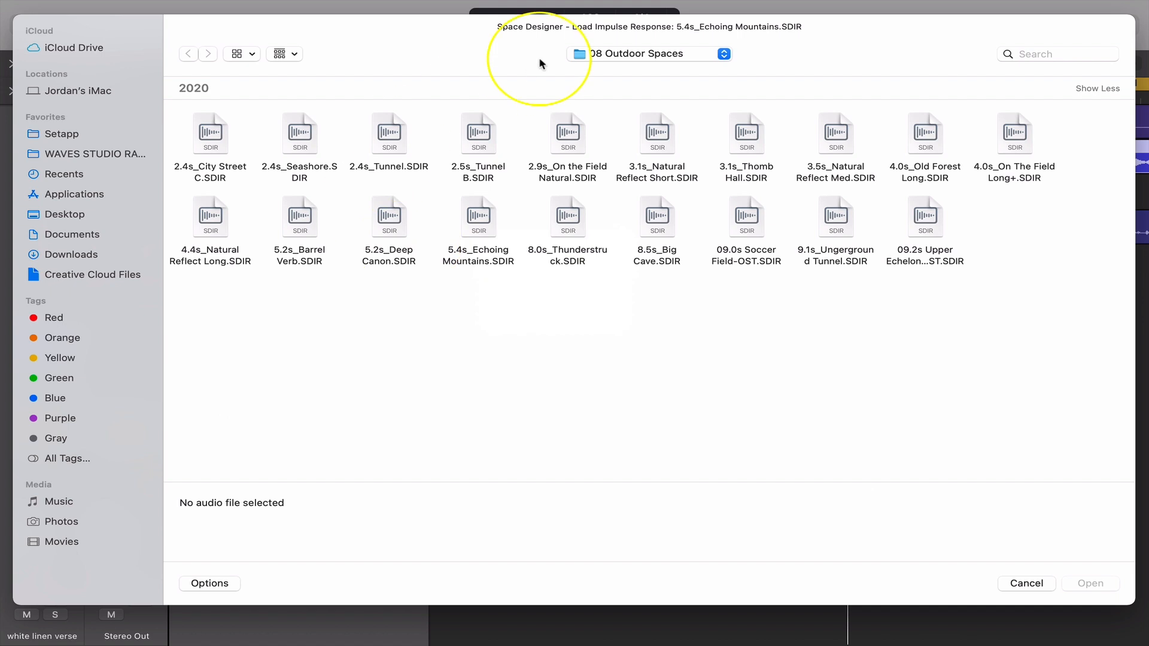
pyautogui.click(596, 53)
pyautogui.click(616, 88)
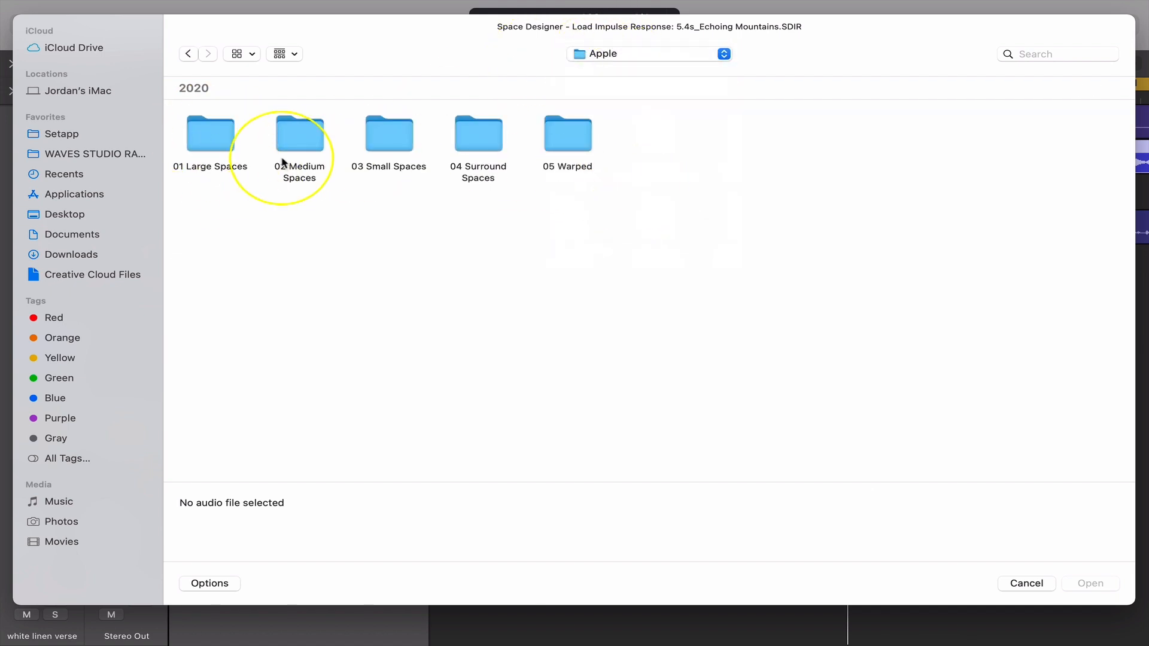
pyautogui.moveTo(643, 175); pyautogui.dragTo(203, 144)
pyautogui.moveTo(201, 220); pyautogui.dragTo(635, 144)
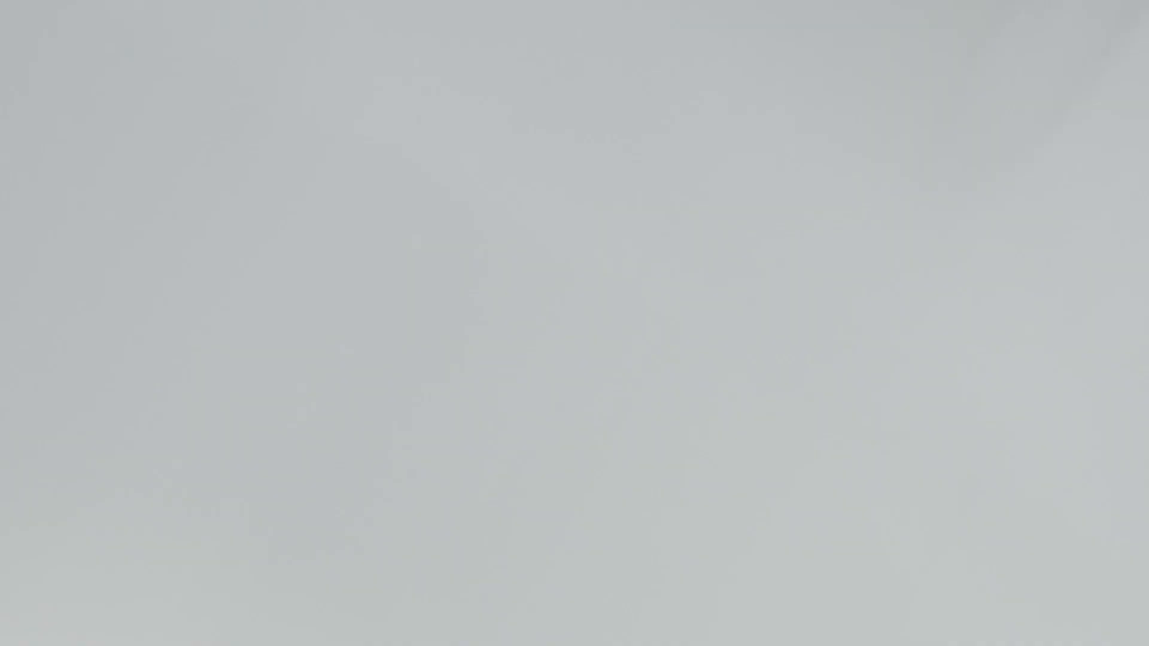